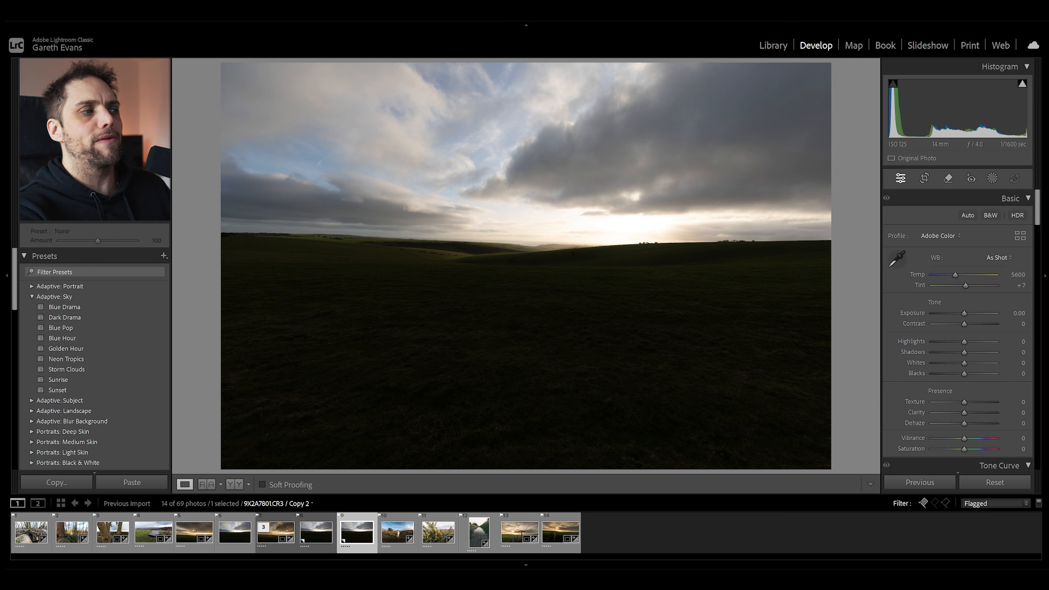
left_click(527, 251)
left_click_drag(333, 237, 590, 172)
left_click(616, 231)
left_click(622, 217)
left_click(656, 200)
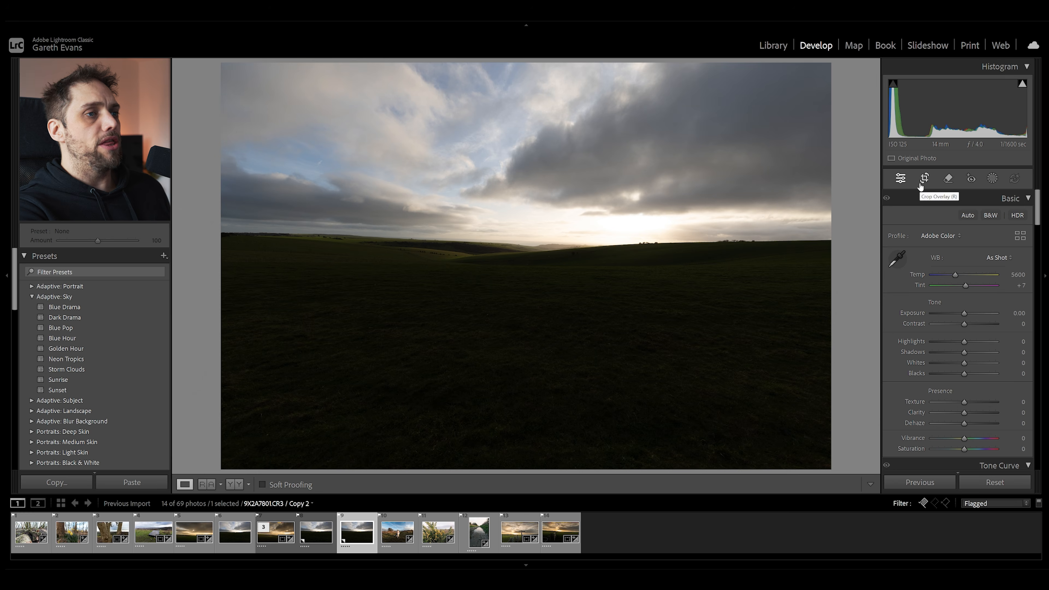
Set Highlights to -45, Shadows to +47, Temp to 6059, Texture to +10, Clarity to +15 and Vibrance to +9
mouse_move(965, 341)
left_mouse_down()
mouse_move(947, 342)
mouse_move(980, 352)
left_mouse_up()
left_click_drag(955, 274, 958, 274)
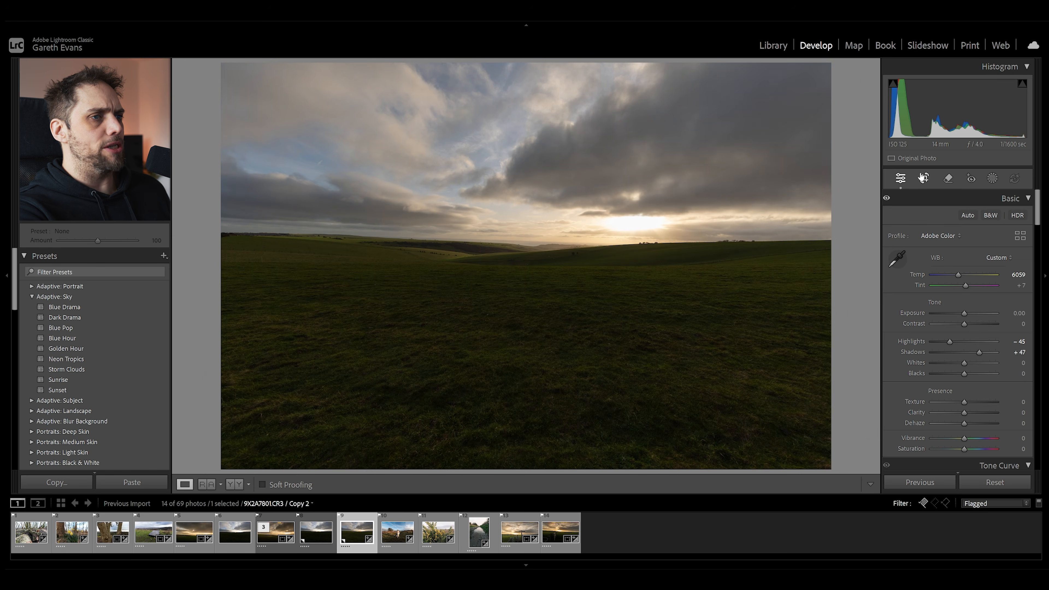
left_click_drag(965, 413, 968, 402)
left_click_drag(965, 439, 967, 439)
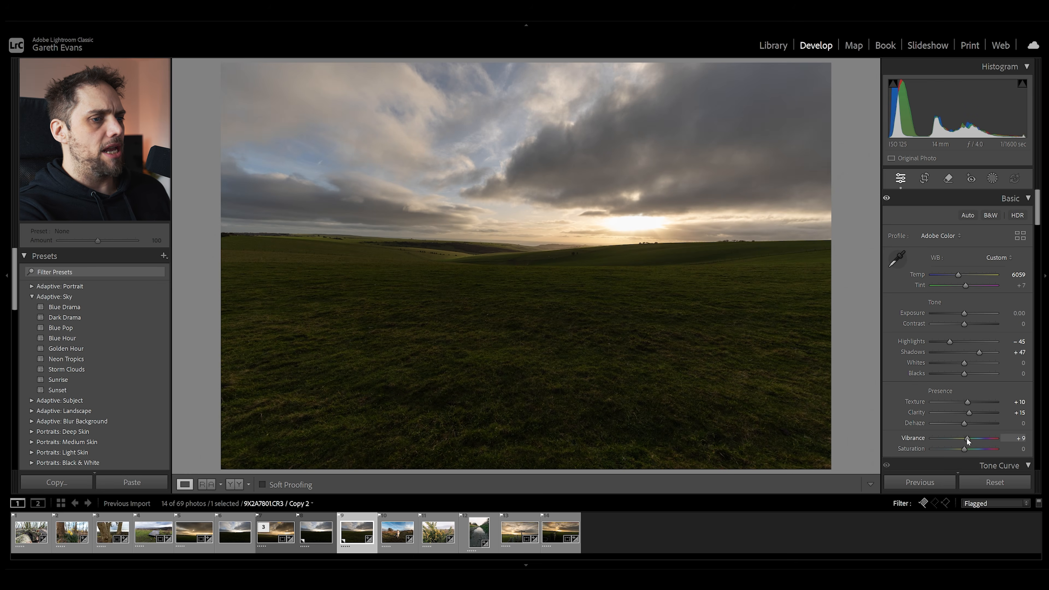
Crop the photo to a 16 x 9 aspect ratio, tightly framing the valley, horizon and bright sun area
left_click(918, 174)
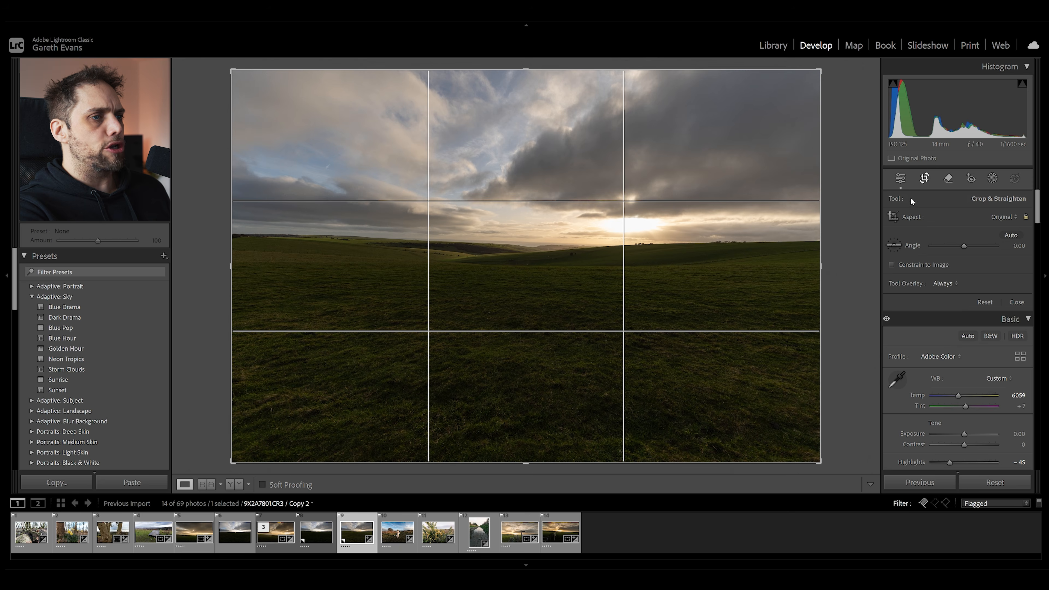
left_click(997, 218)
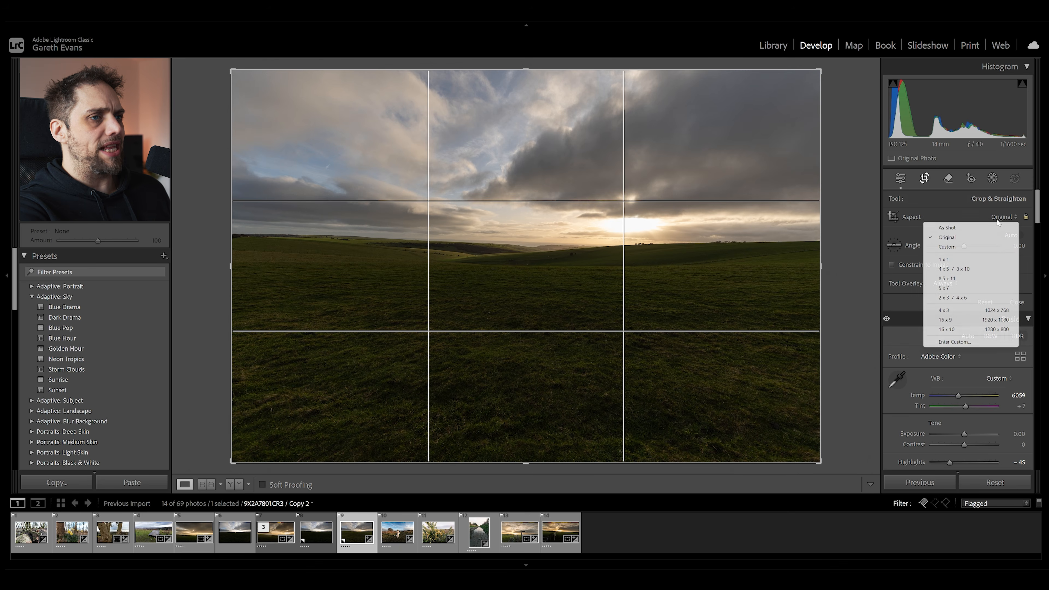
left_click(968, 323)
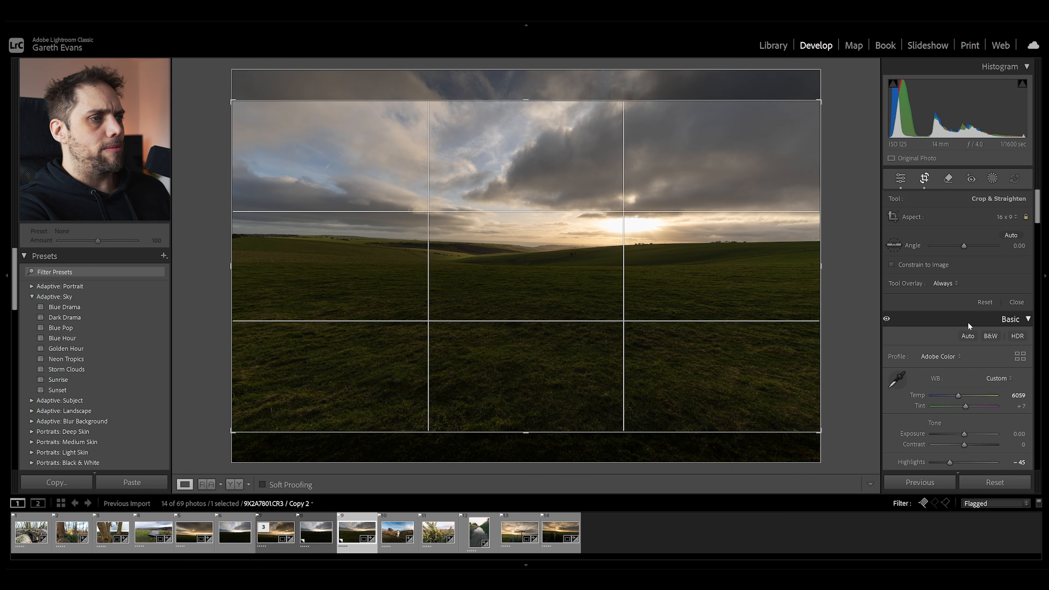
left_click_drag(528, 433, 536, 274)
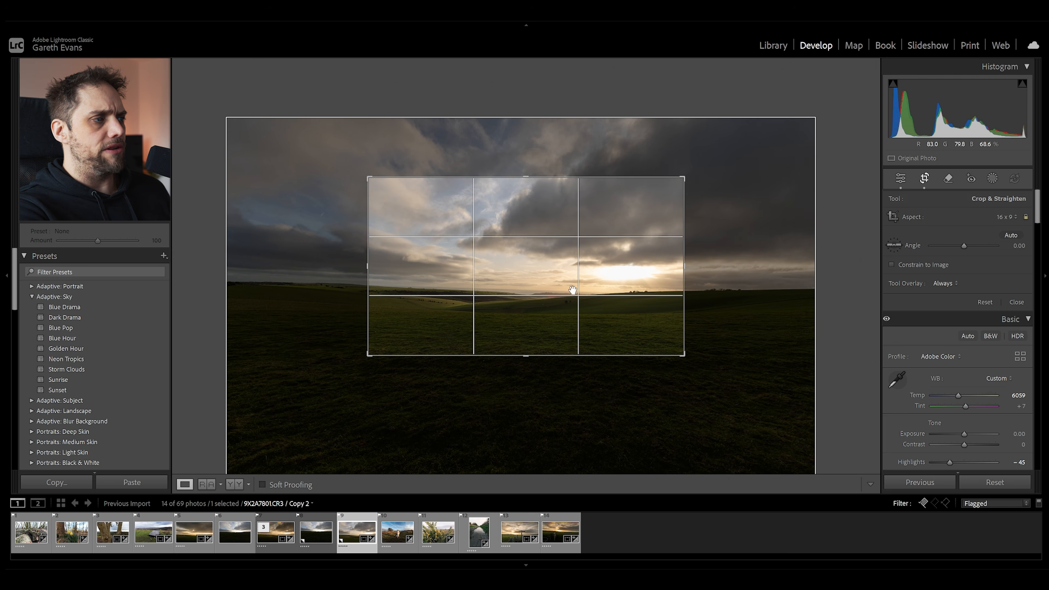
left_click(901, 178)
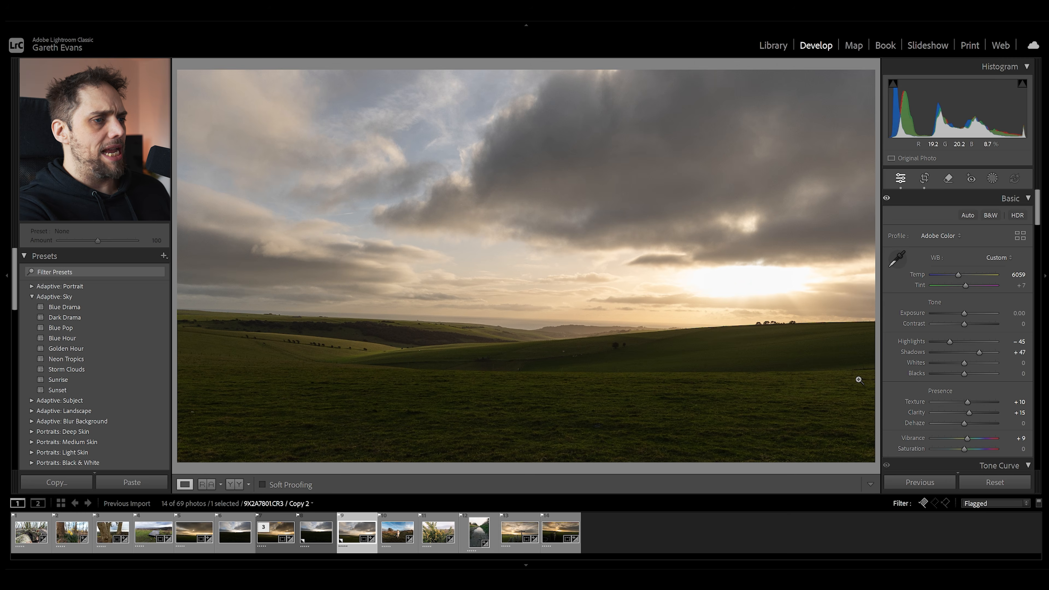
Apply the Auto Upright correction to the photo's perspective
scroll(894, 393, "down", 15)
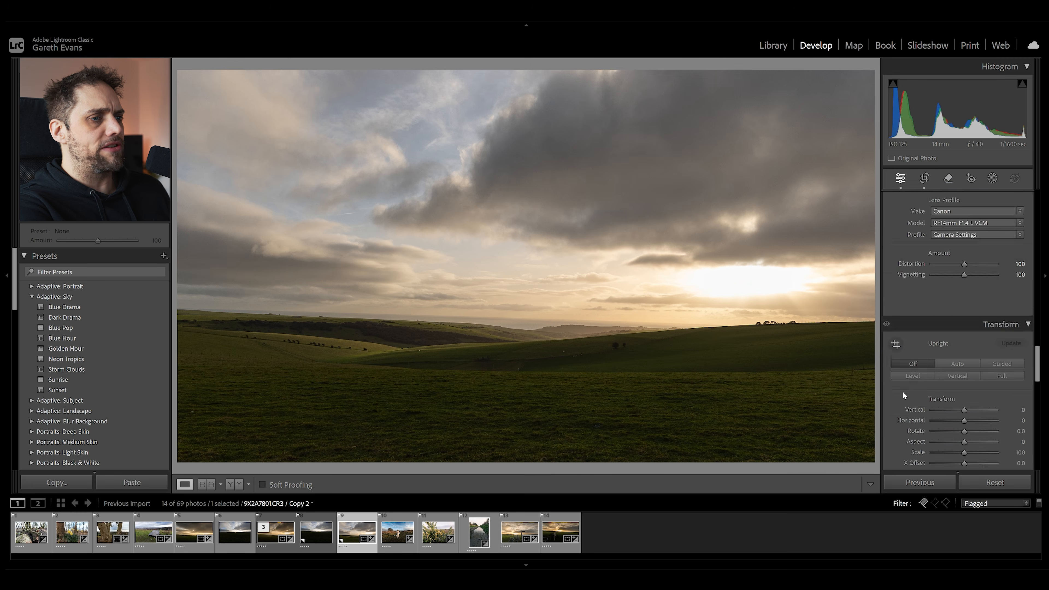
scroll(902, 392, "down", 2)
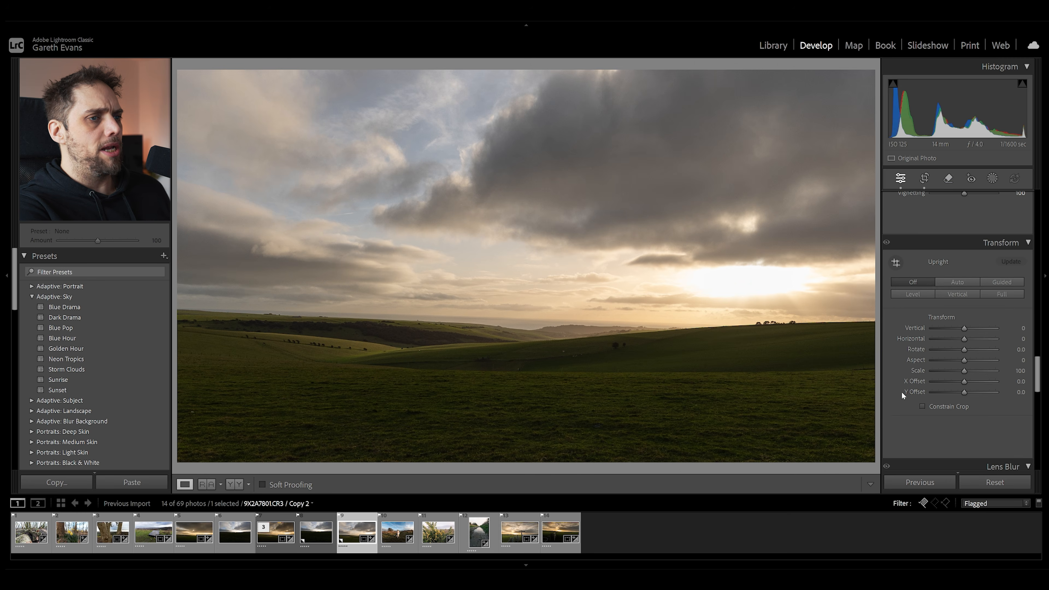
left_click(952, 282)
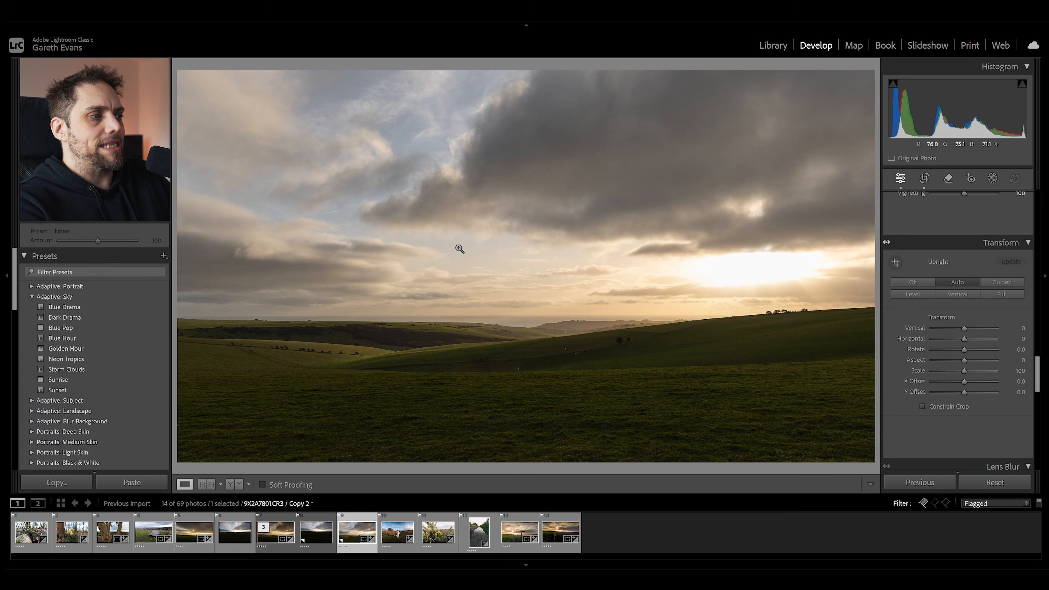
Compare the unedited photo with the basic edit, checking the sky, foreground and horizon
key("backslash")
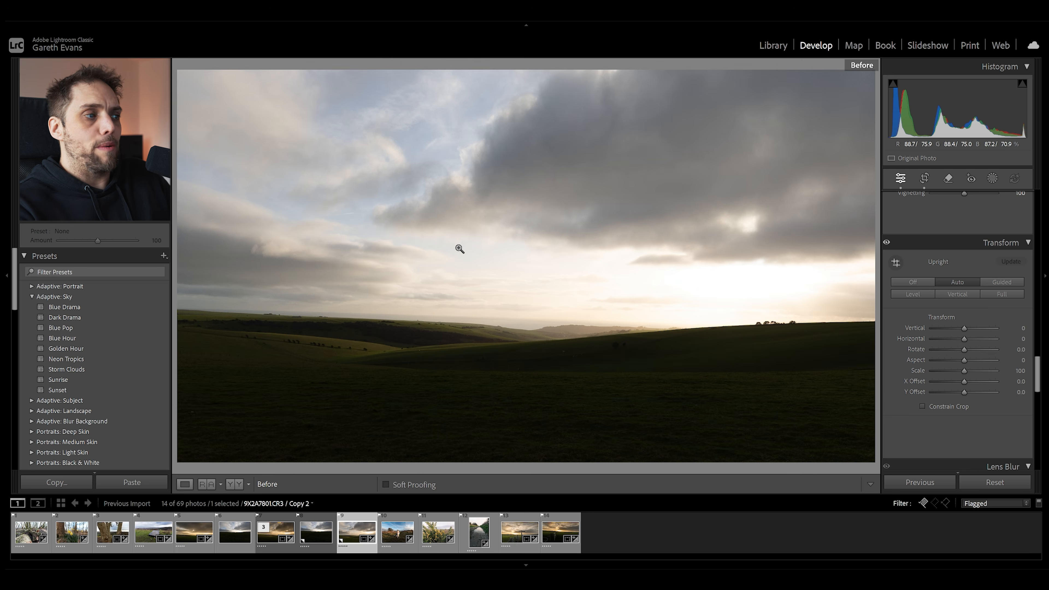
key("backslash")
key("backslash")
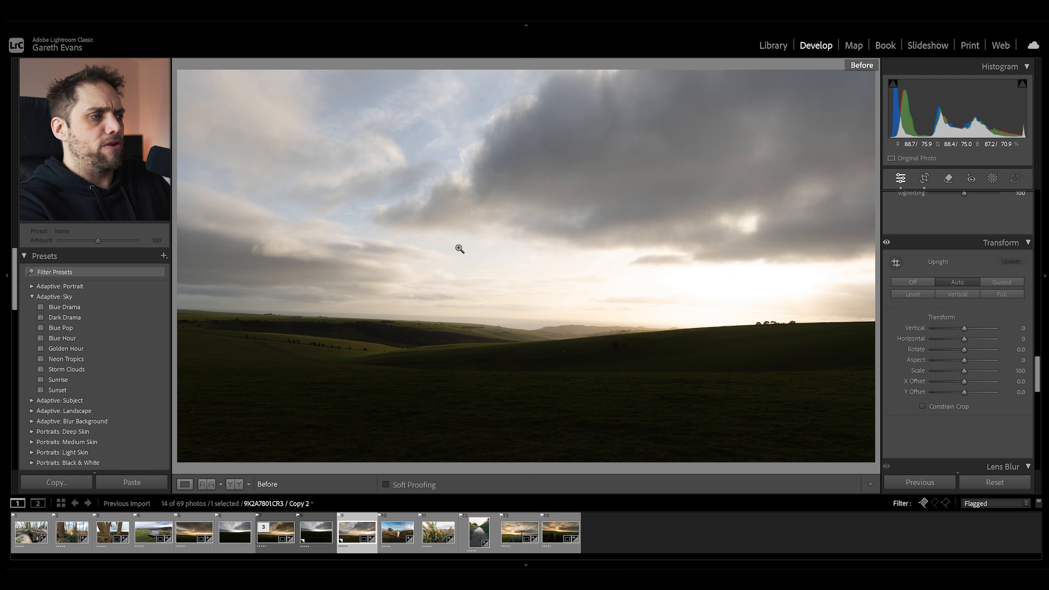
key("backslash")
key("backslash")
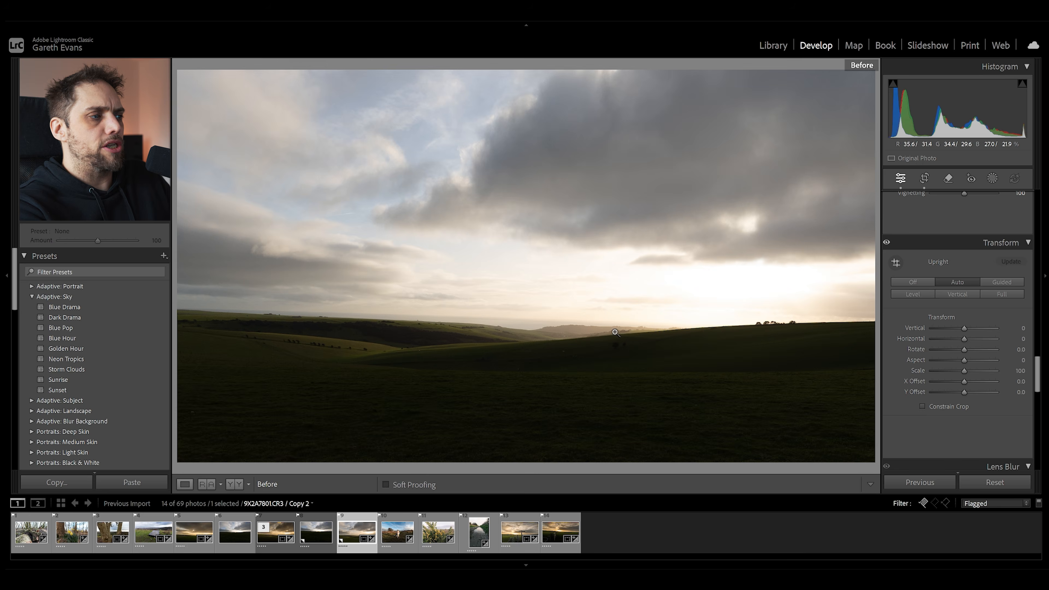
key("backslash")
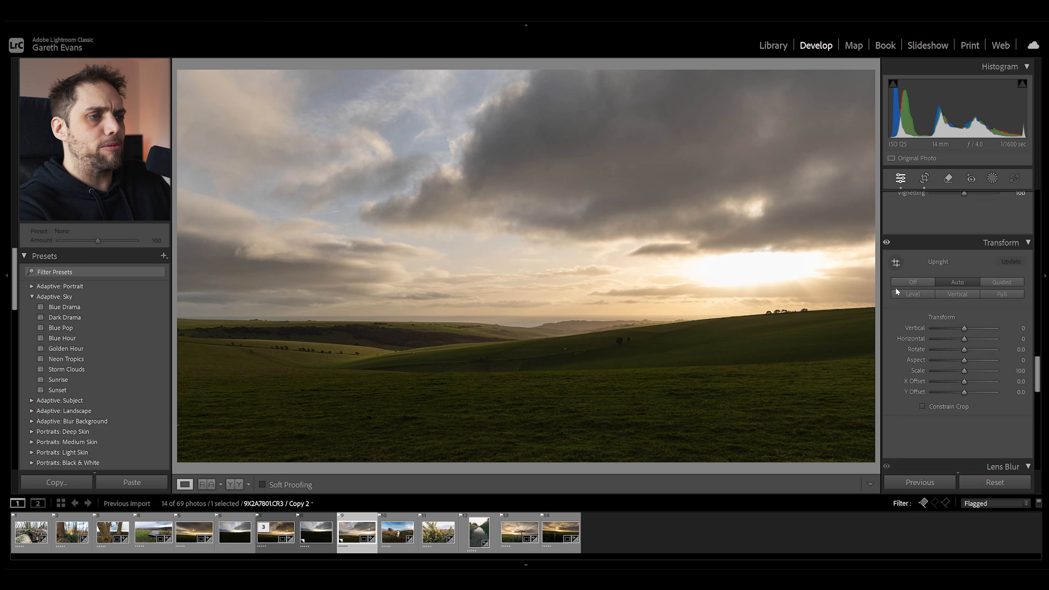
Add a linear gradient mask rising from the bottom edge over the grass foreground and set its Exposure to -1.29
scroll(900, 310, "up", 10)
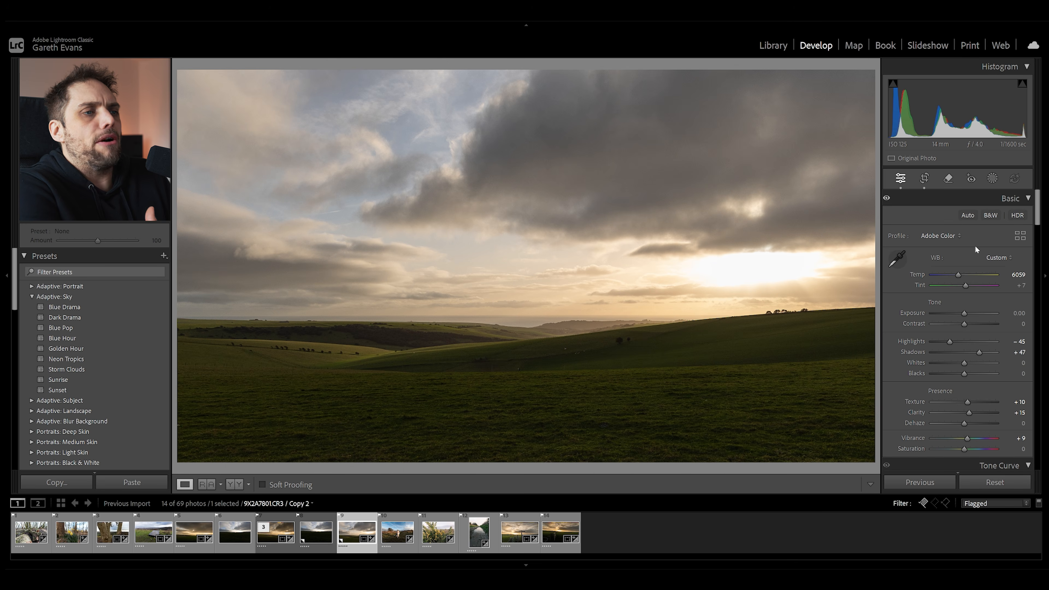
left_click(992, 179)
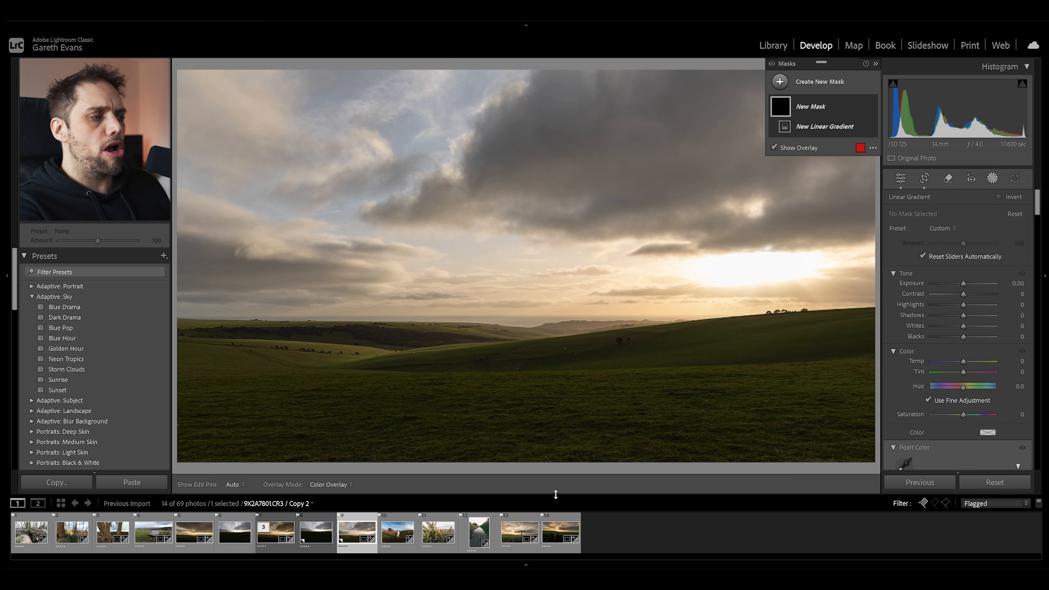
left_click_drag(538, 471, 538, 279)
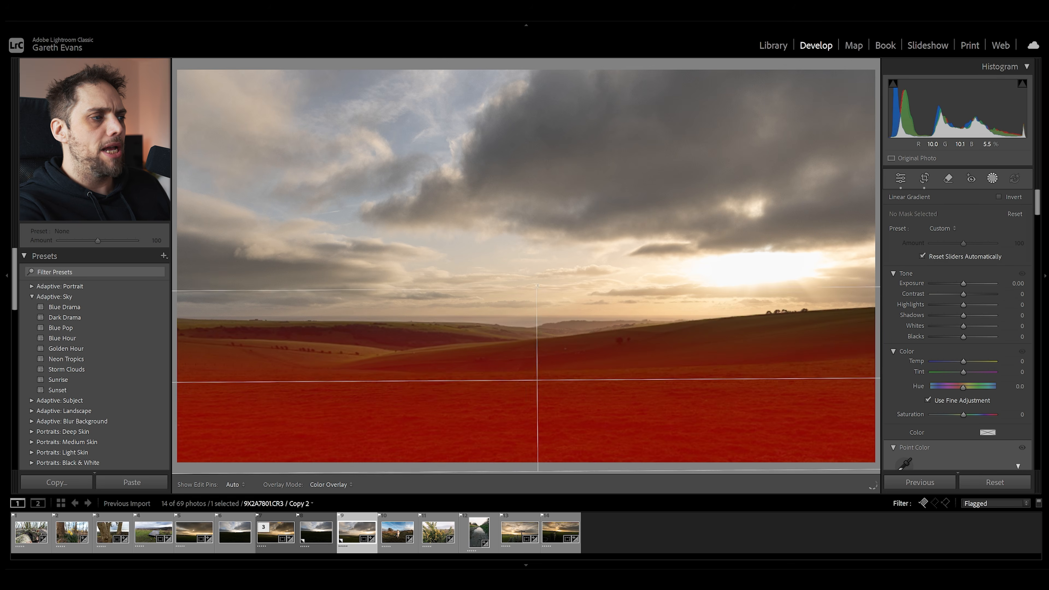
left_click_drag(538, 375, 527, 403)
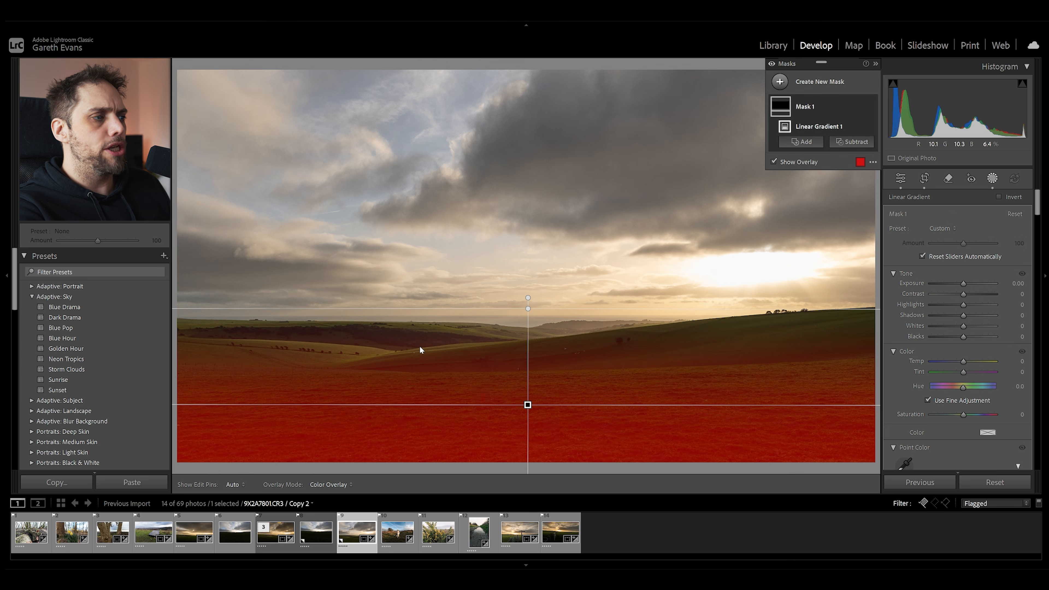
left_click_drag(965, 279, 952, 283)
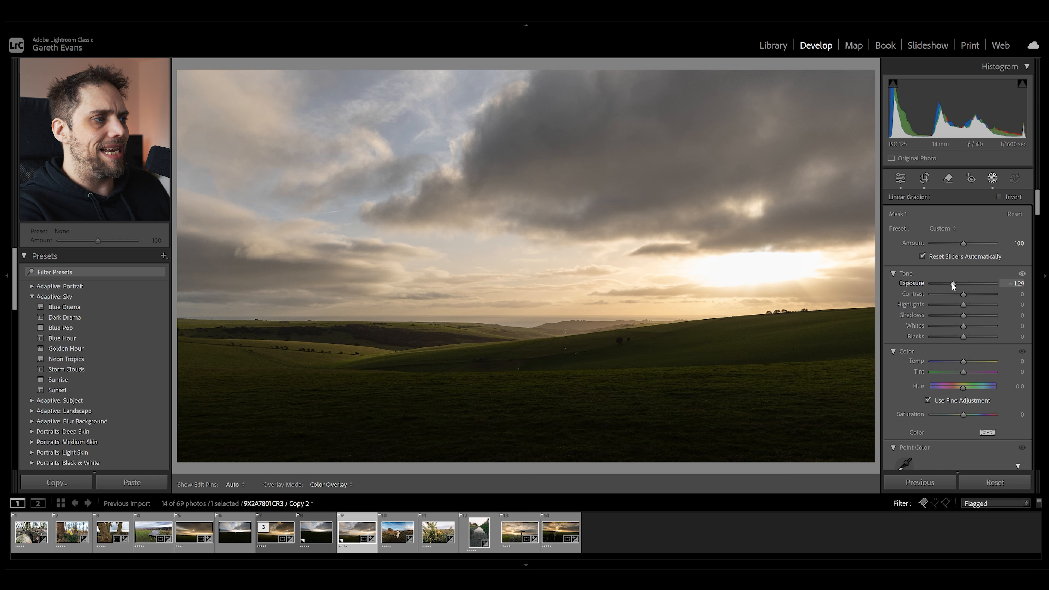
Create a new radial gradient mask as a thin, slightly tilted ellipse over the distant hills and valley along the horizon
left_click(837, 87)
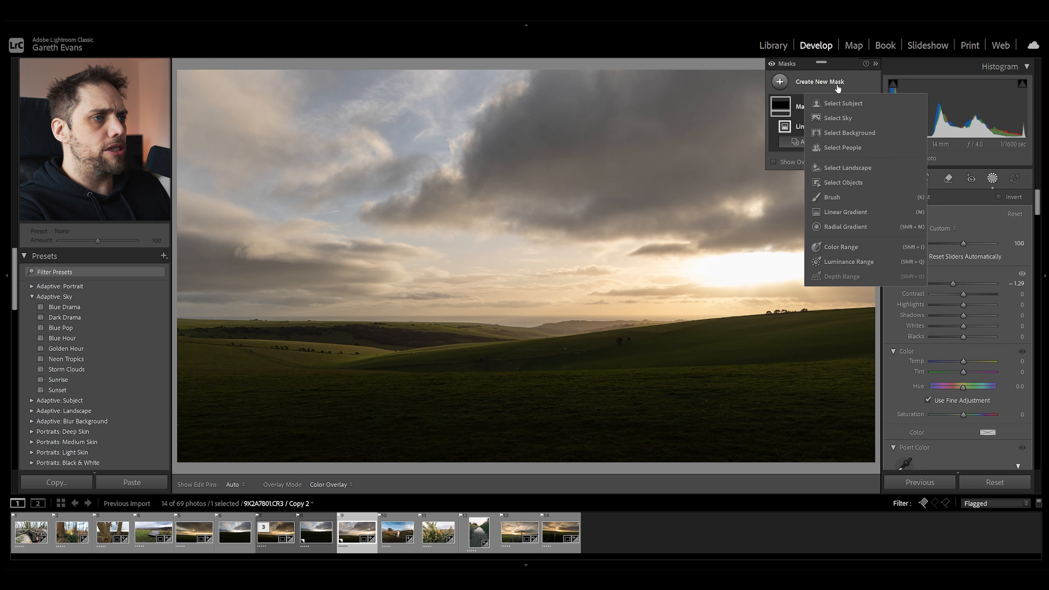
left_click(843, 227)
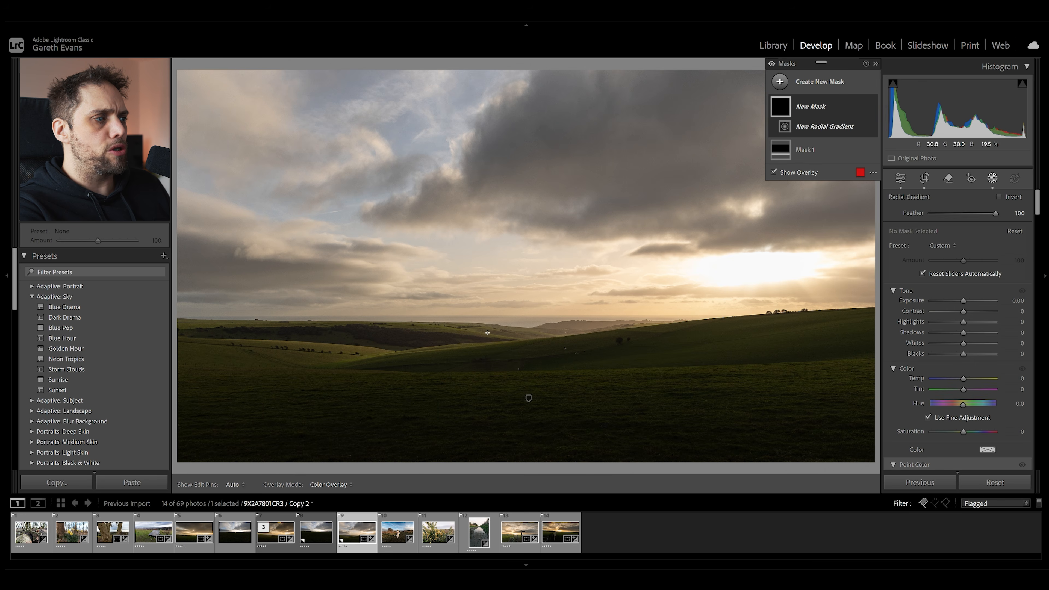
left_click_drag(566, 328, 378, 341)
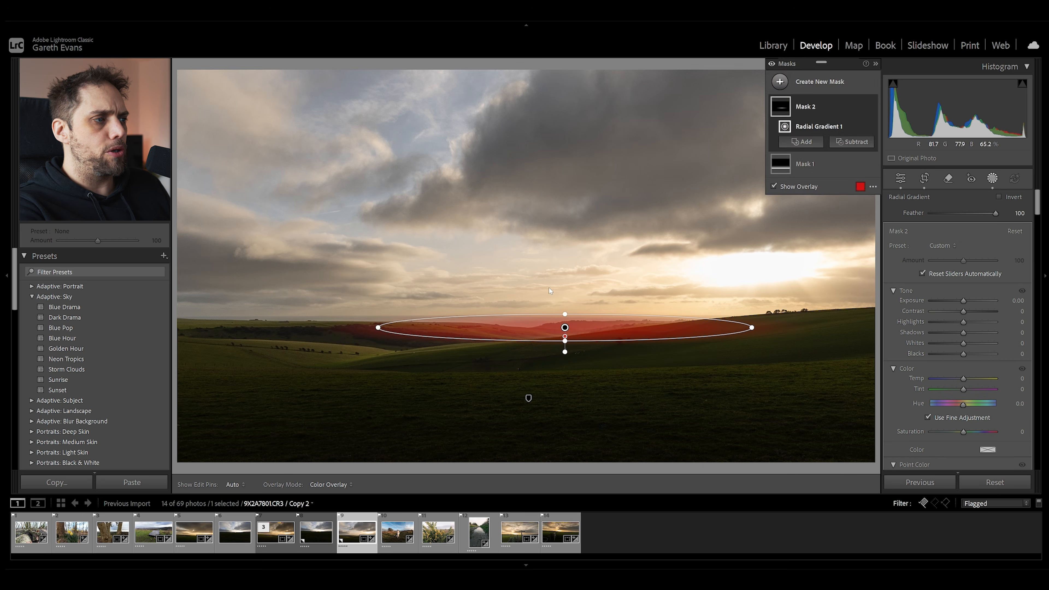
left_click_drag(573, 304, 529, 331)
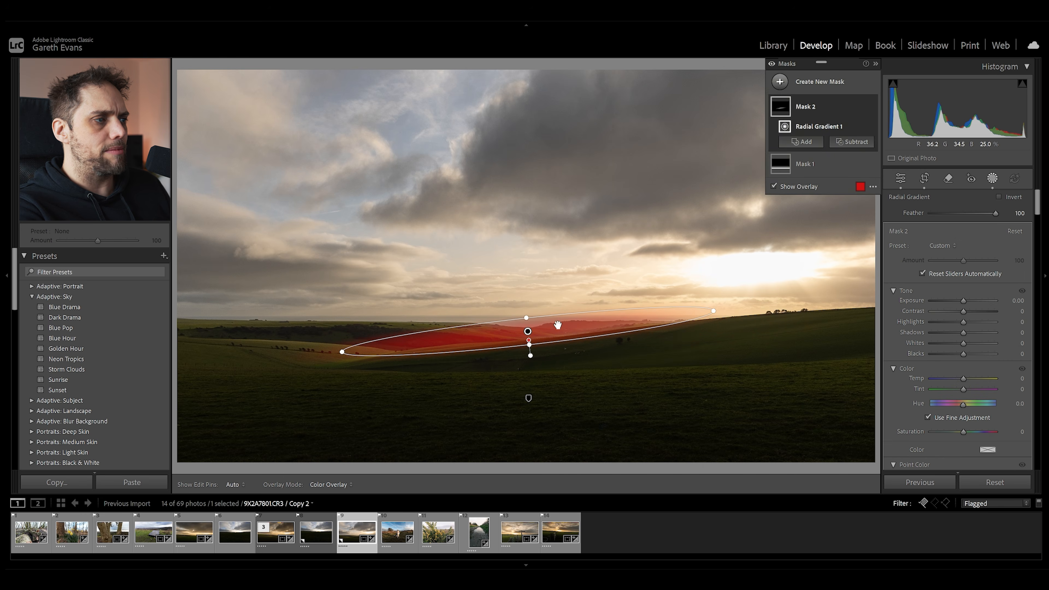
Fine-tune the valley mask's tone and the ellipse's placement, and set its Dehaze to -5
left_click_drag(964, 300, 960, 300)
left_click_drag(530, 356, 537, 327)
left_click_drag(963, 343, 965, 341)
scroll(953, 364, "down", 15)
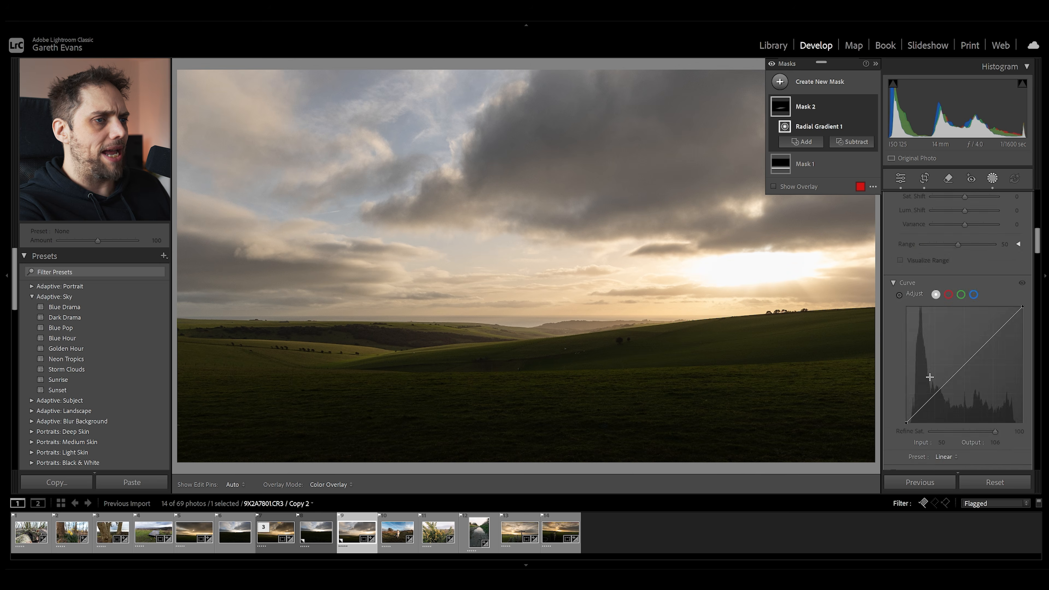
left_click_drag(964, 250, 962, 249)
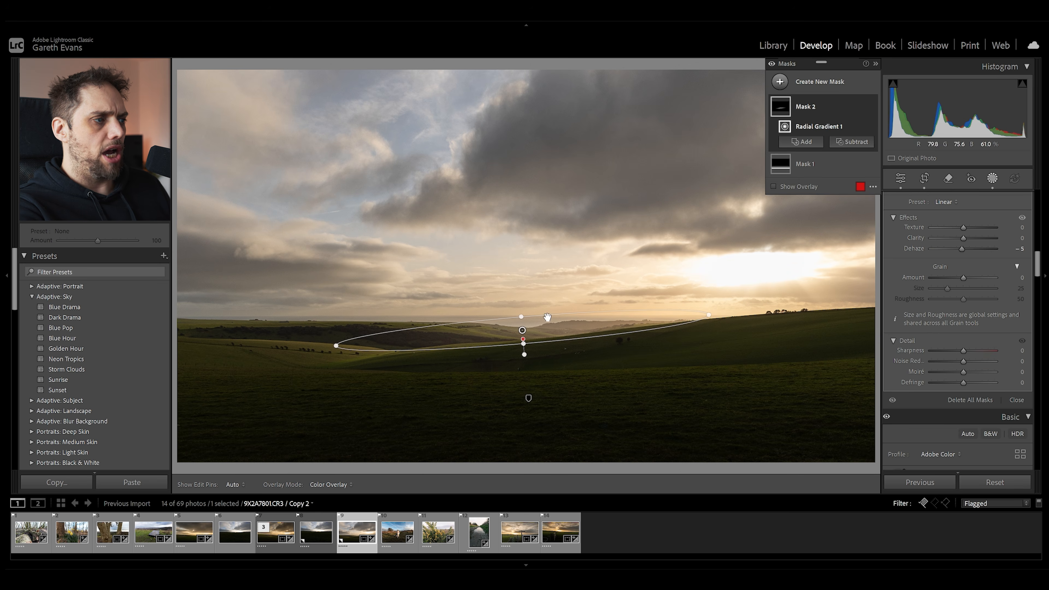
left_click_drag(523, 344, 499, 330)
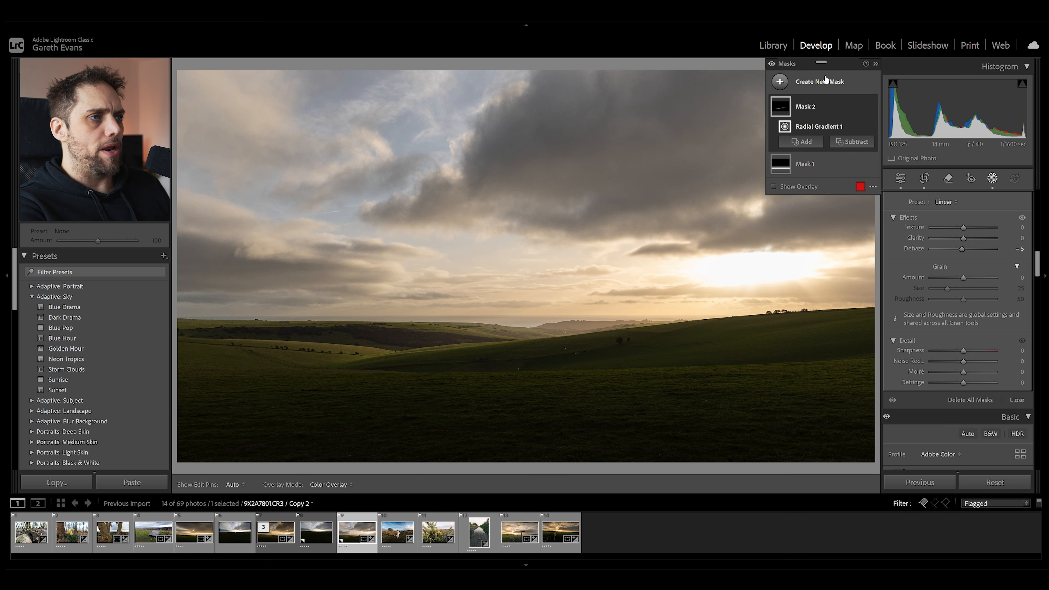
Create another radial gradient mask as a large ellipse around the sun, widened across most of the sky and hillside
left_click(837, 85)
left_click(846, 227)
left_click_drag(685, 248, 1030, 420)
left_click_drag(702, 302, 759, 302)
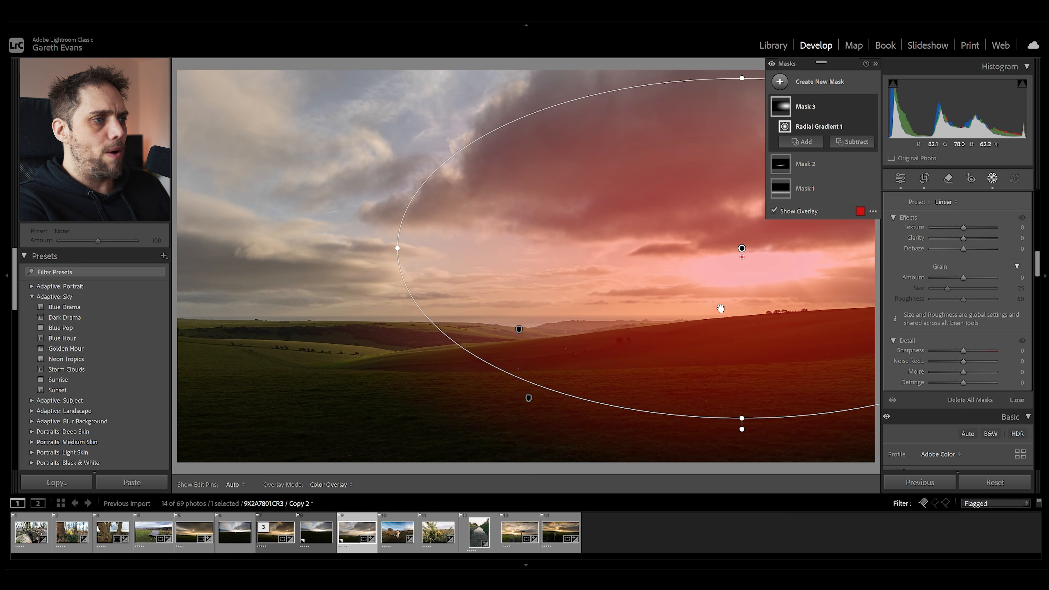
left_click_drag(395, 248, 316, 247)
Slightly raise the sun mask's exposure, warm its temperature and set its Dehaze to -5
scroll(909, 314, "up", 5)
left_click_drag(956, 299, 966, 297)
left_click_drag(965, 379, 968, 379)
scroll(918, 385, "down", 10)
scroll(921, 376, "down", 5)
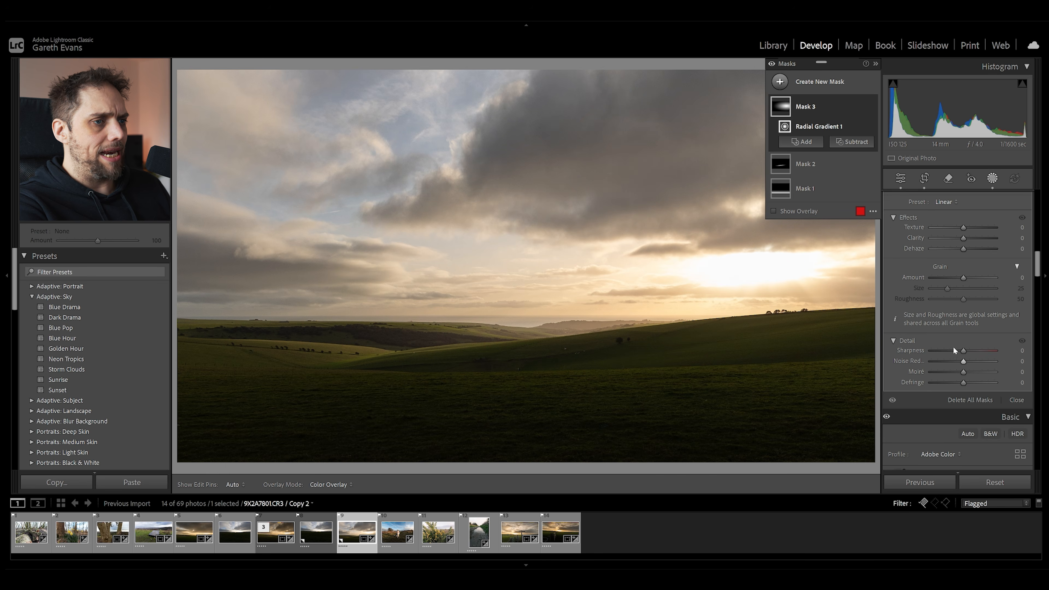
left_click_drag(964, 249, 961, 249)
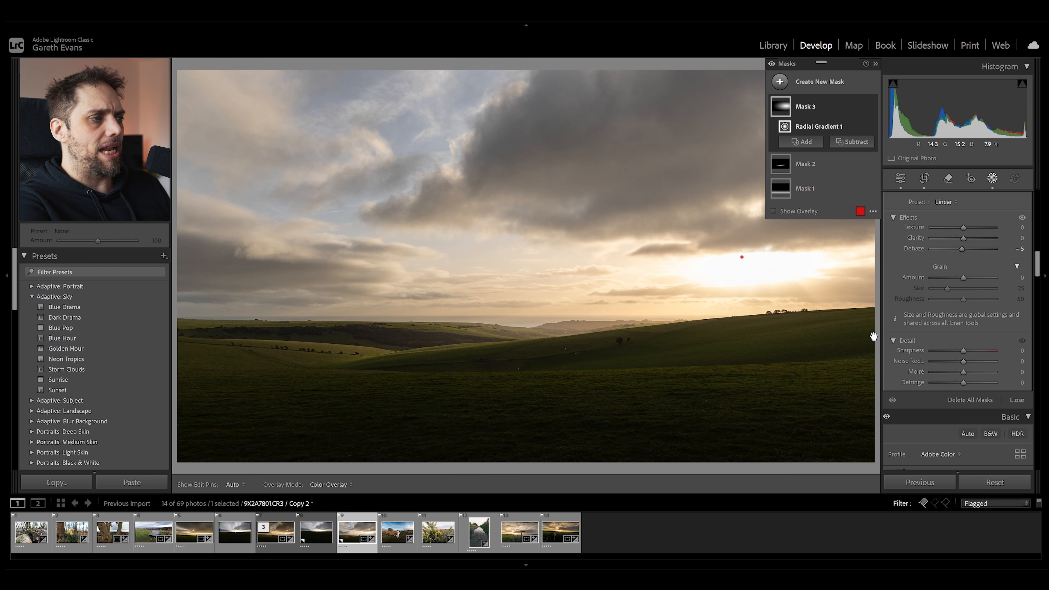
Leave masking and compare the original photo with the masked edit
left_click(899, 179)
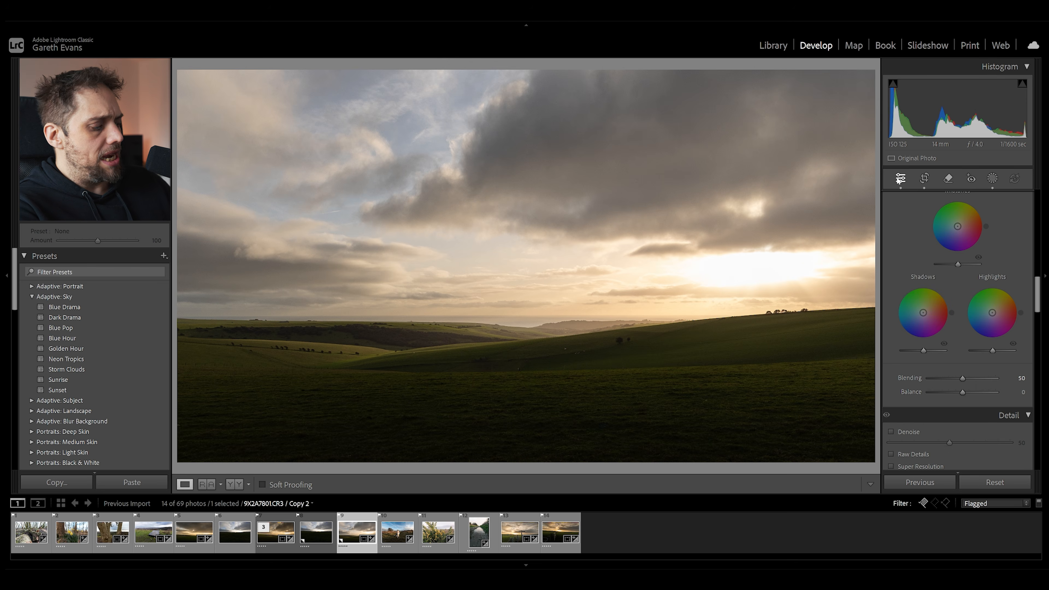
key("backslash")
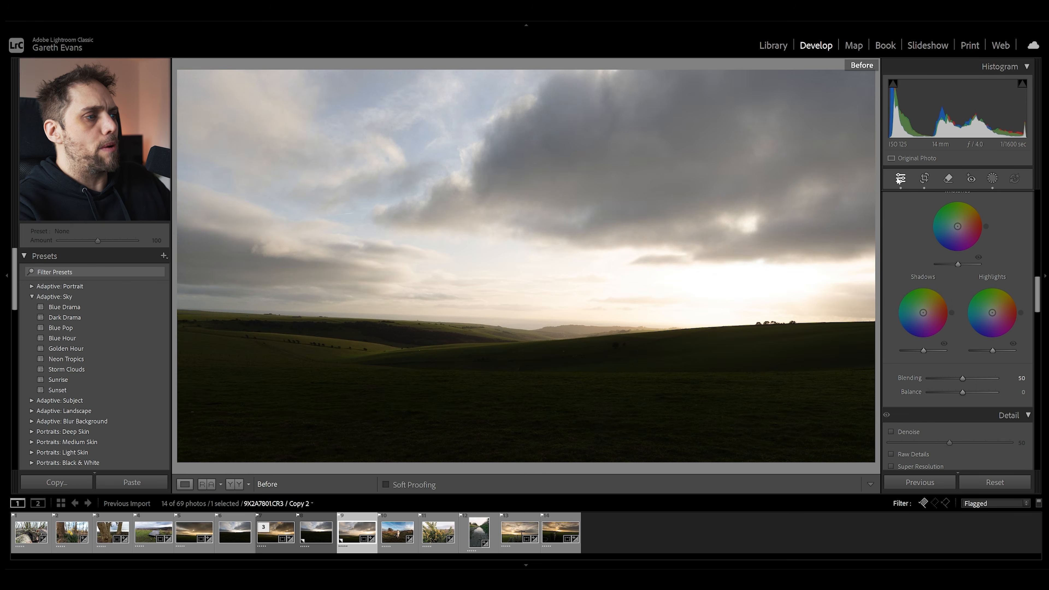
key("backslash")
key("backslash")
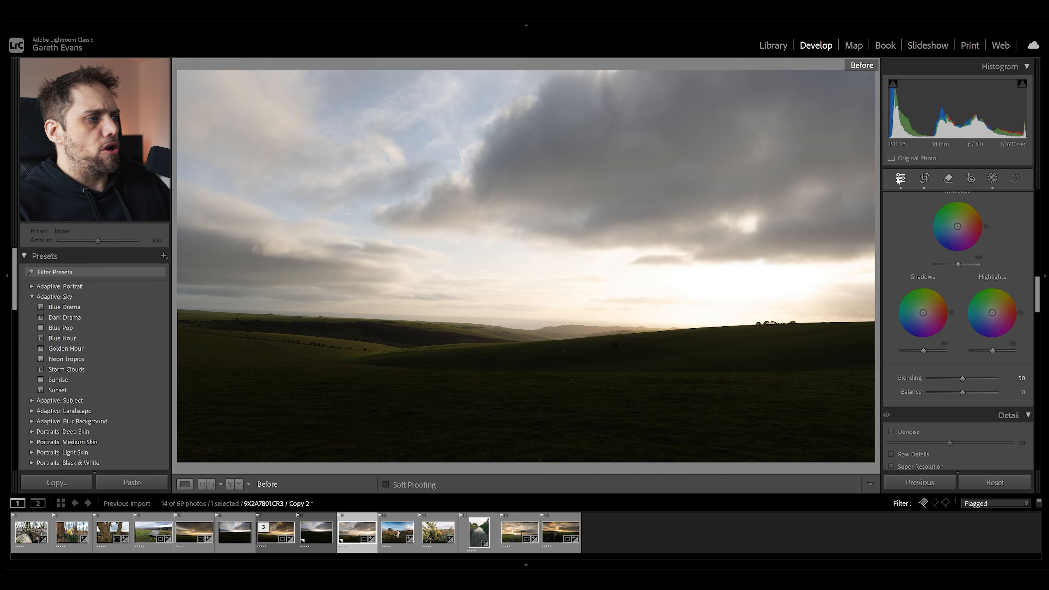
key("backslash")
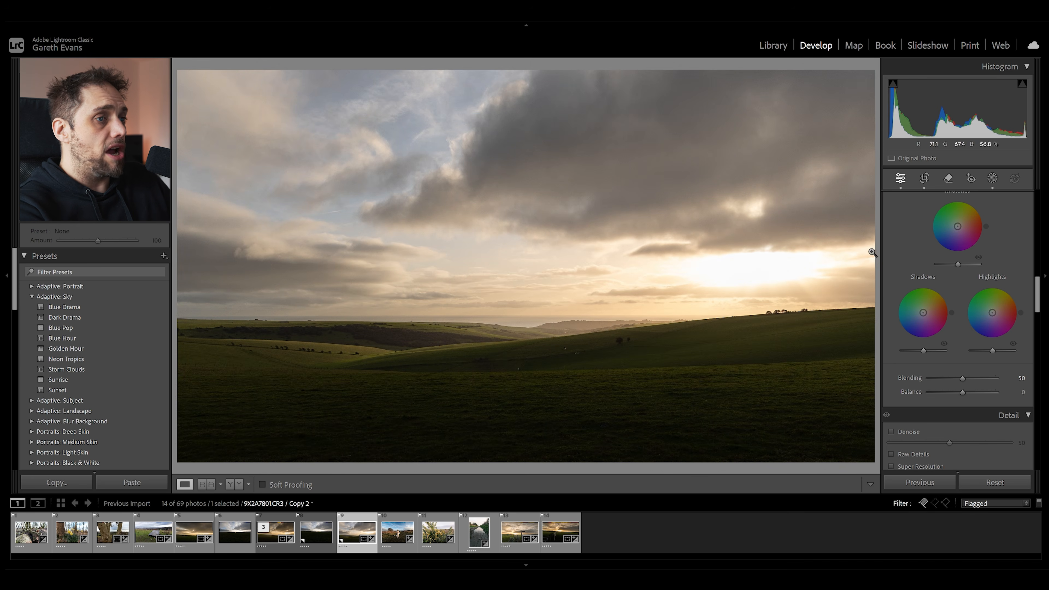
scroll(904, 271, "up", 15)
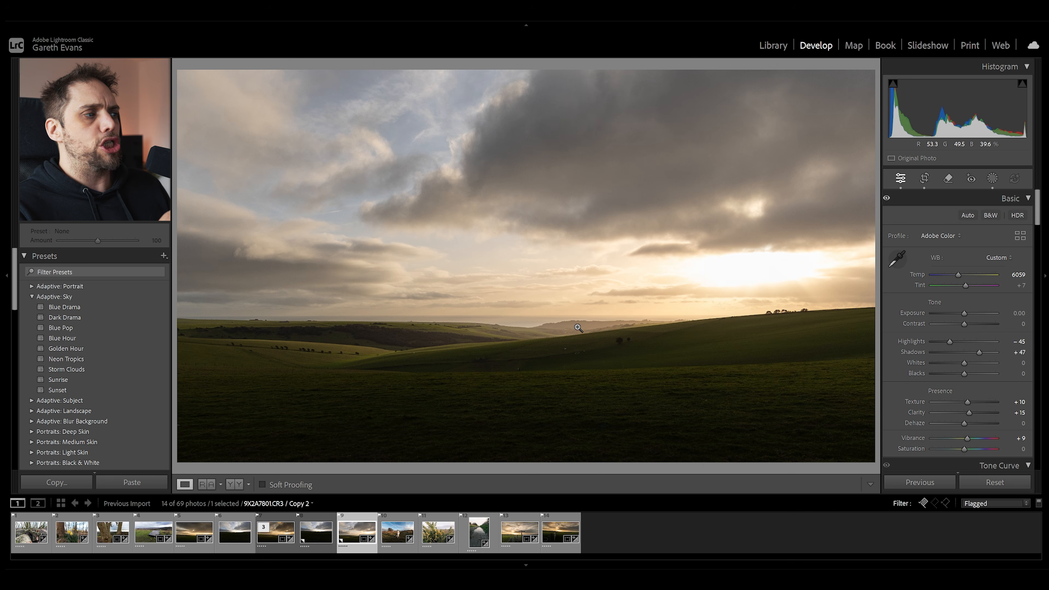
Create a new brush mask with exposure raised to 0.88 and the brush size reduced to 6
left_click(993, 178)
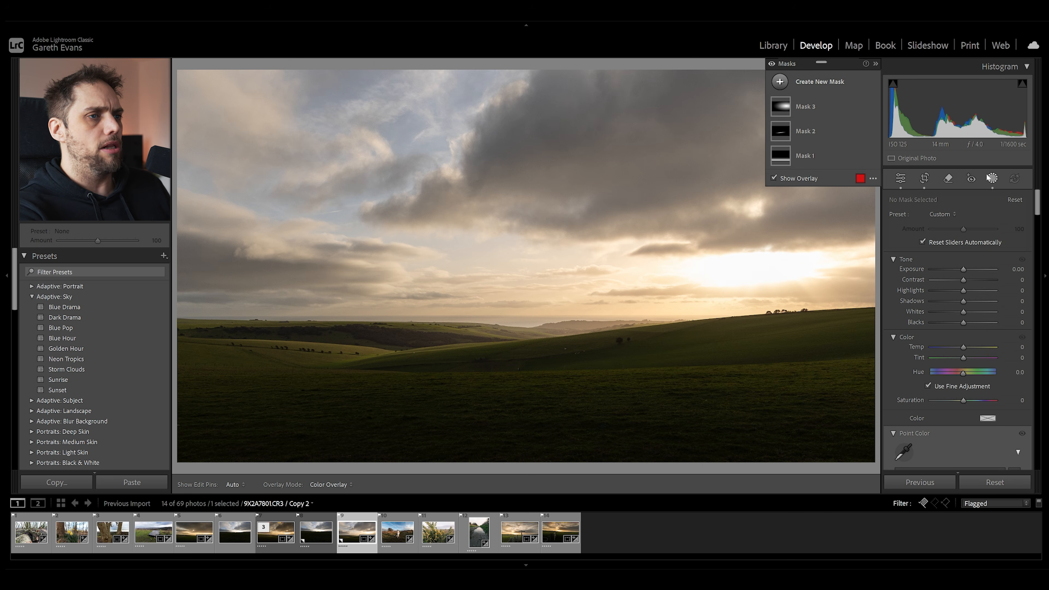
left_click(805, 83)
left_click(816, 184)
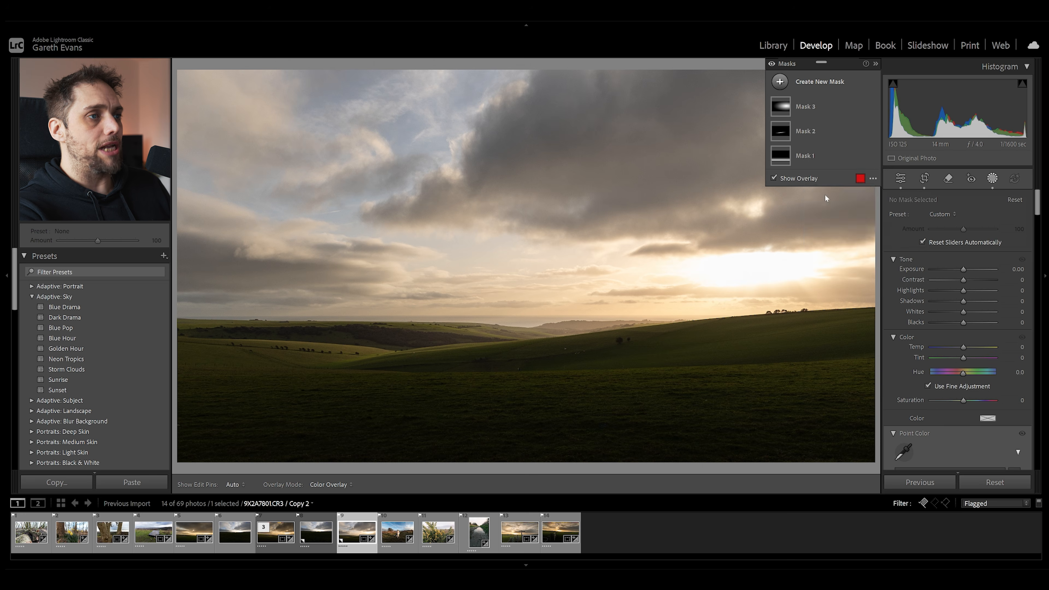
left_click(966, 351)
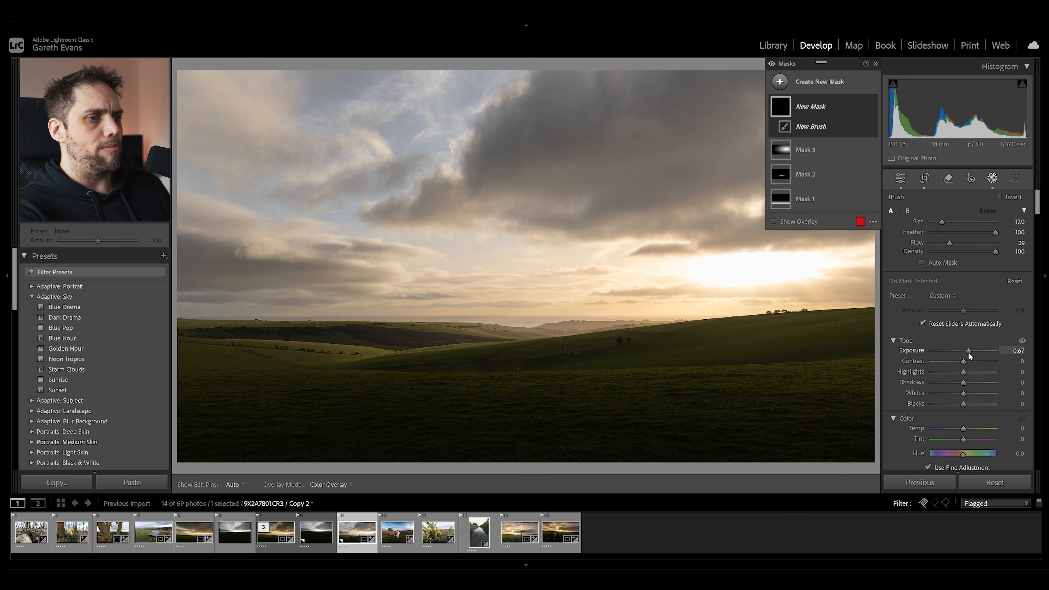
scroll(392, 347, "down", 9)
scroll(382, 348, "up", 1)
scroll(388, 346, "down", 1)
scroll(387, 356, "down", 2)
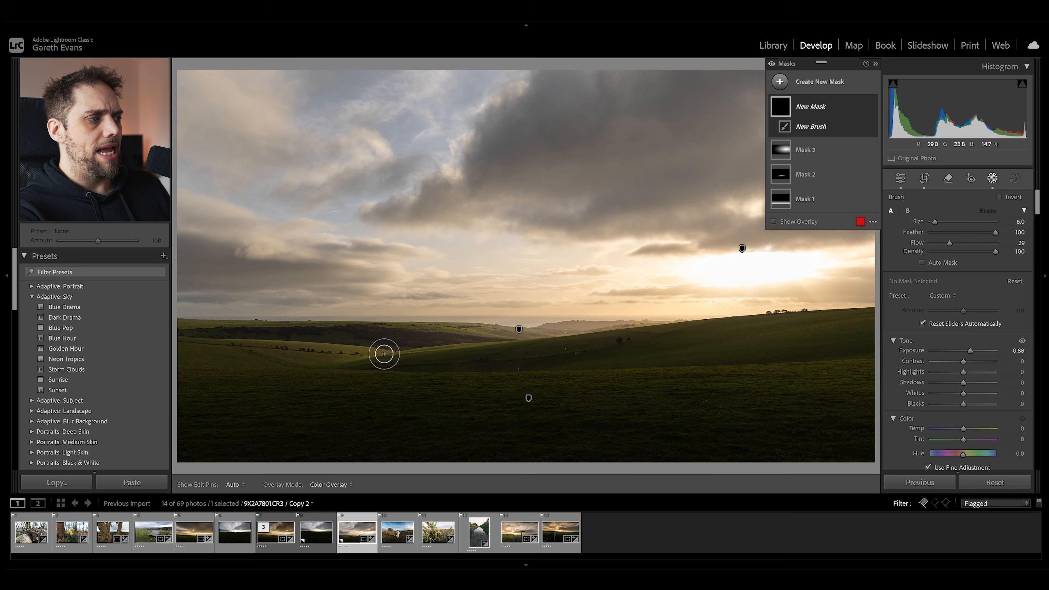
Paint the brightening mask along the light-catching slopes and ridges of the valley, varying the brush size to fit them
key("h")
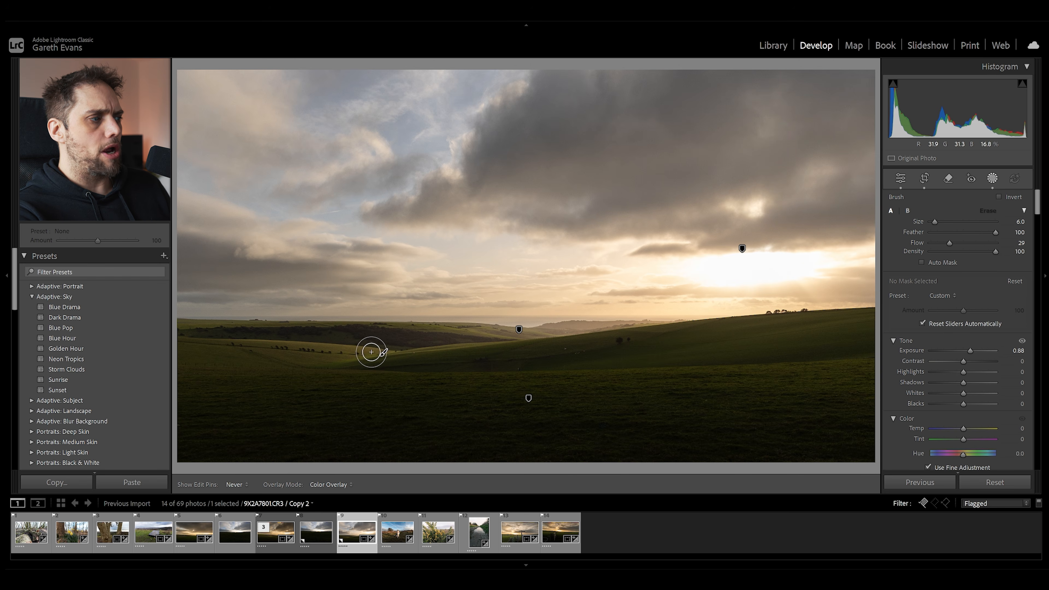
mouse_move(376, 354)
left_mouse_down()
mouse_move(239, 340)
mouse_move(380, 350)
mouse_move(485, 342)
left_mouse_up()
left_click_drag(424, 332, 537, 334)
mouse_move(488, 332)
left_mouse_down()
mouse_move(445, 326)
mouse_move(554, 339)
mouse_move(656, 325)
mouse_move(391, 350)
left_mouse_up()
scroll(604, 346, "down", 3)
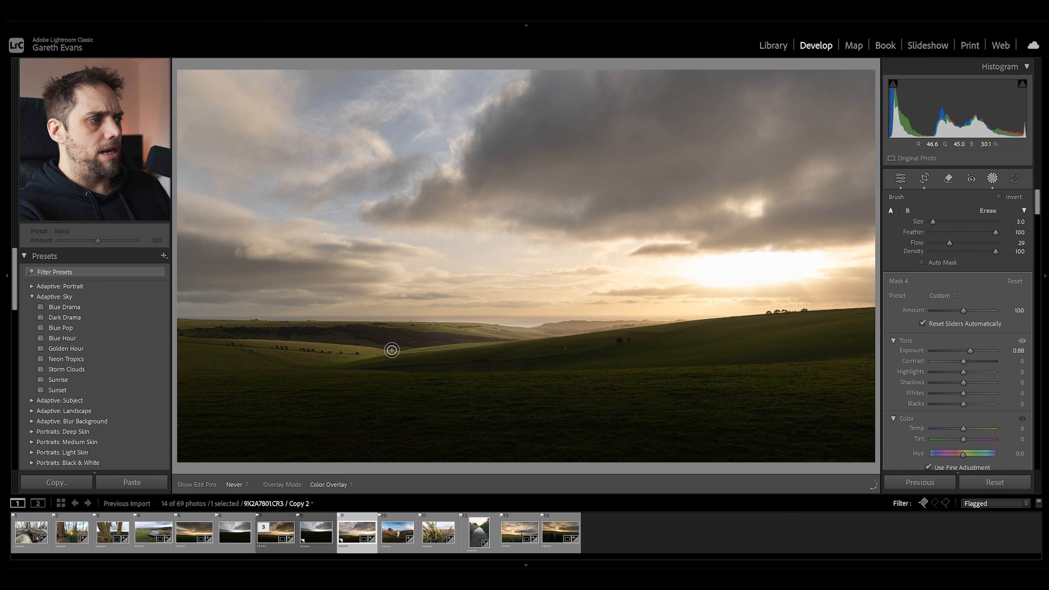
mouse_move(478, 332)
left_mouse_down()
mouse_move(426, 329)
mouse_move(515, 335)
left_mouse_up()
scroll(438, 334, "up", 5)
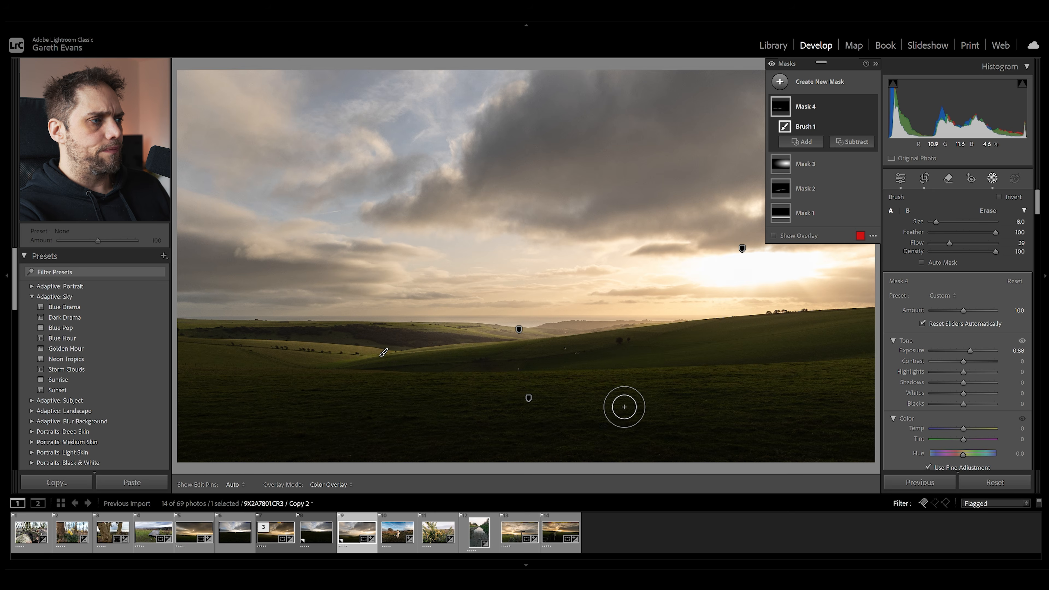
left_click_drag(343, 349, 281, 343)
Create another brush mask with exposure -1.12 and paint it over the shaded hillside, the foreground grass and the distant dark ridge
left_click(835, 82)
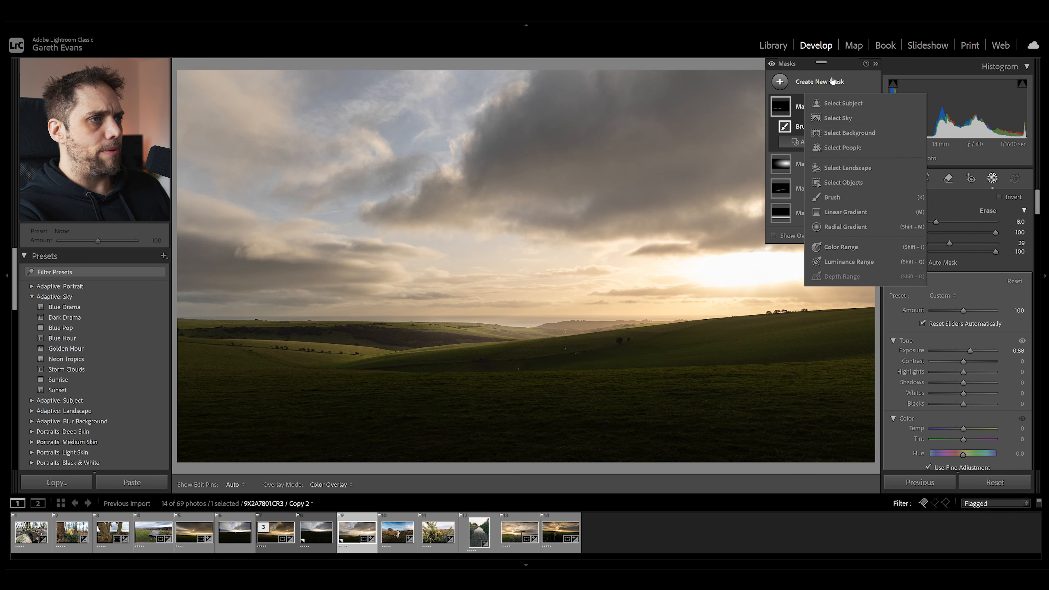
left_click(830, 197)
left_click_drag(963, 350, 954, 350)
scroll(375, 368, "down", 2)
mouse_move(372, 367)
left_mouse_down()
mouse_move(654, 340)
mouse_move(576, 342)
mouse_move(511, 350)
mouse_move(821, 335)
mouse_move(755, 361)
mouse_move(895, 349)
mouse_move(694, 352)
mouse_move(802, 327)
mouse_move(581, 348)
mouse_move(805, 340)
left_mouse_up()
scroll(693, 418, "up", 7)
mouse_move(694, 418)
left_mouse_down()
mouse_move(509, 445)
mouse_move(706, 451)
mouse_move(168, 412)
mouse_move(443, 402)
left_mouse_up()
mouse_move(324, 399)
left_mouse_down()
mouse_move(352, 402)
mouse_move(293, 399)
left_mouse_up()
scroll(378, 370, "down", 5)
left_click_drag(462, 340, 246, 331)
scroll(437, 344, "down", 2)
With the mask overlay shown, fill in the darkening mask along the hillside, the valley edge and the distant ridge, then hide the overlay
key("o")
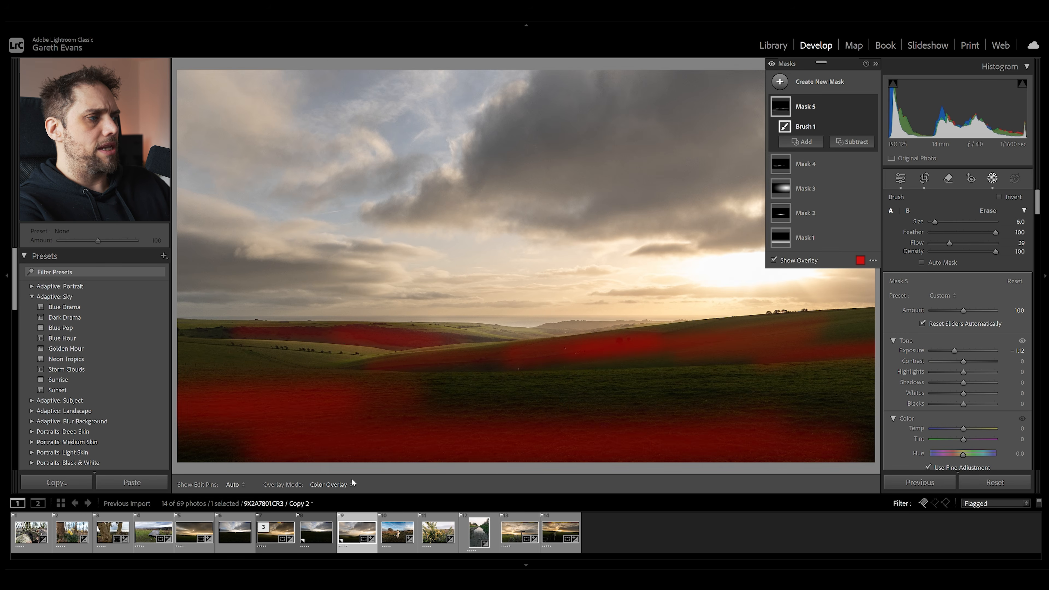
key("h")
mouse_move(447, 371)
left_mouse_down()
mouse_move(766, 348)
mouse_move(590, 348)
mouse_move(754, 347)
mouse_move(582, 358)
mouse_move(800, 339)
left_mouse_up()
left_click_drag(498, 358, 344, 371)
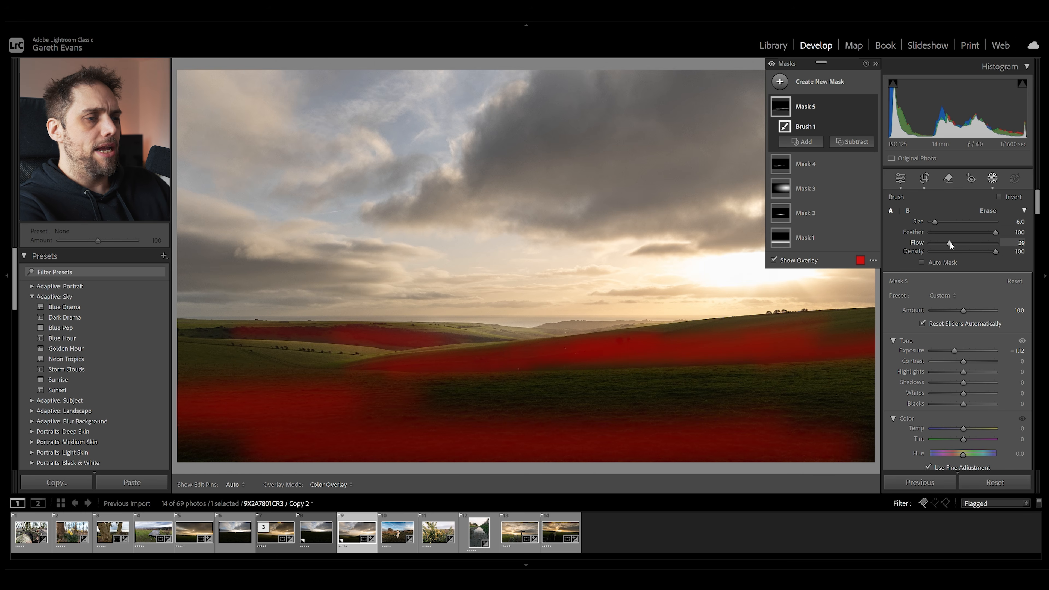
scroll(213, 414, "up", 4)
scroll(231, 366, "down", 4)
mouse_move(236, 336)
left_mouse_down()
mouse_move(167, 333)
mouse_move(343, 334)
mouse_move(223, 336)
left_mouse_up()
mouse_move(308, 338)
left_mouse_down()
mouse_move(409, 346)
mouse_move(420, 396)
left_mouse_up()
scroll(466, 344, "down", 2)
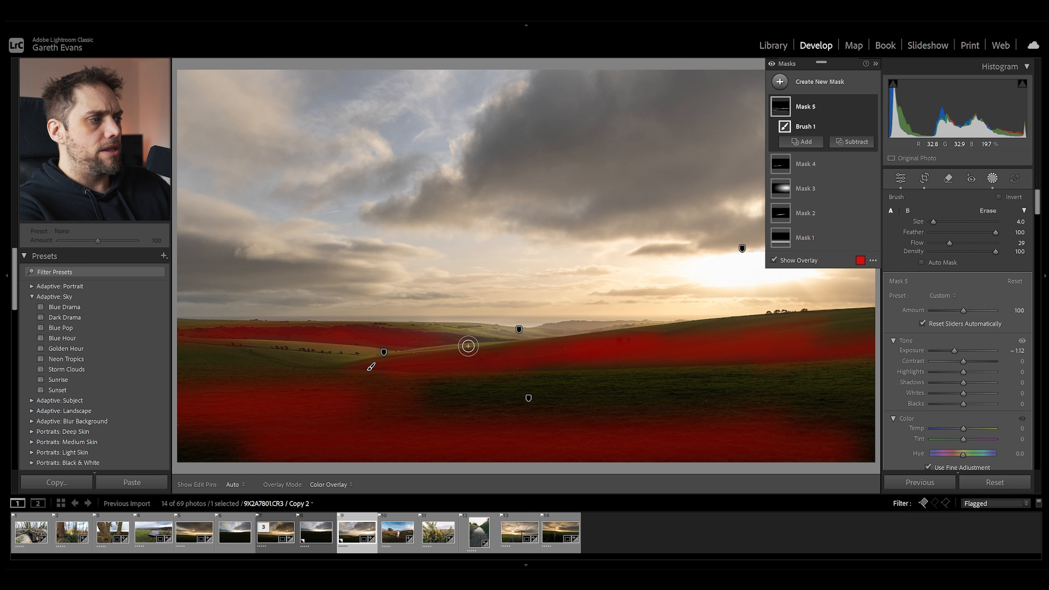
mouse_move(452, 339)
left_mouse_down()
mouse_move(491, 340)
mouse_move(378, 335)
left_mouse_up()
key("o")
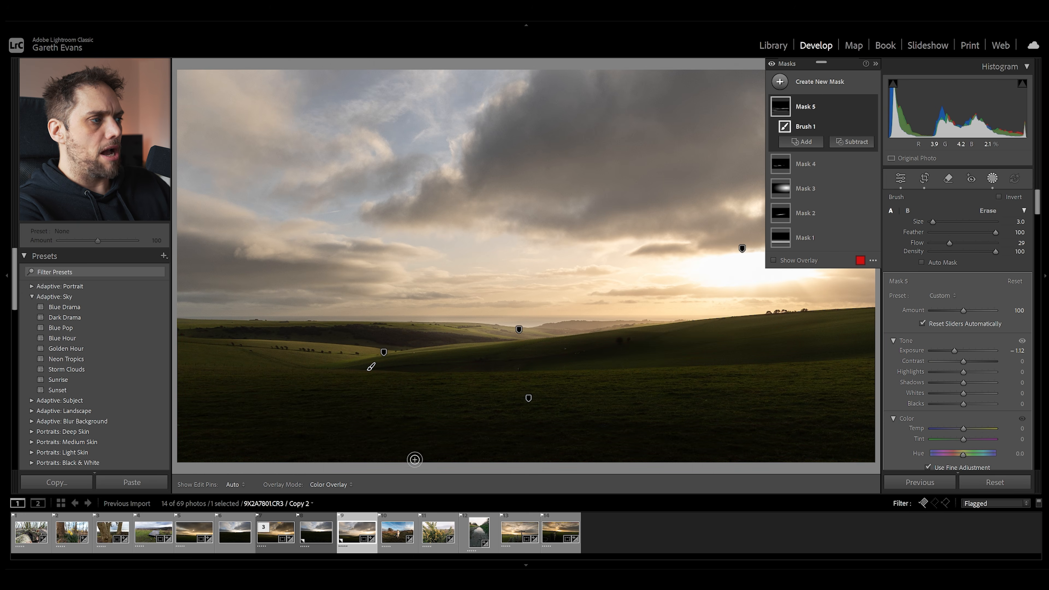
Set the darkening brush mask's exposure to -0.67 and the whole photo's contrast to +18
left_click_drag(955, 351, 959, 350)
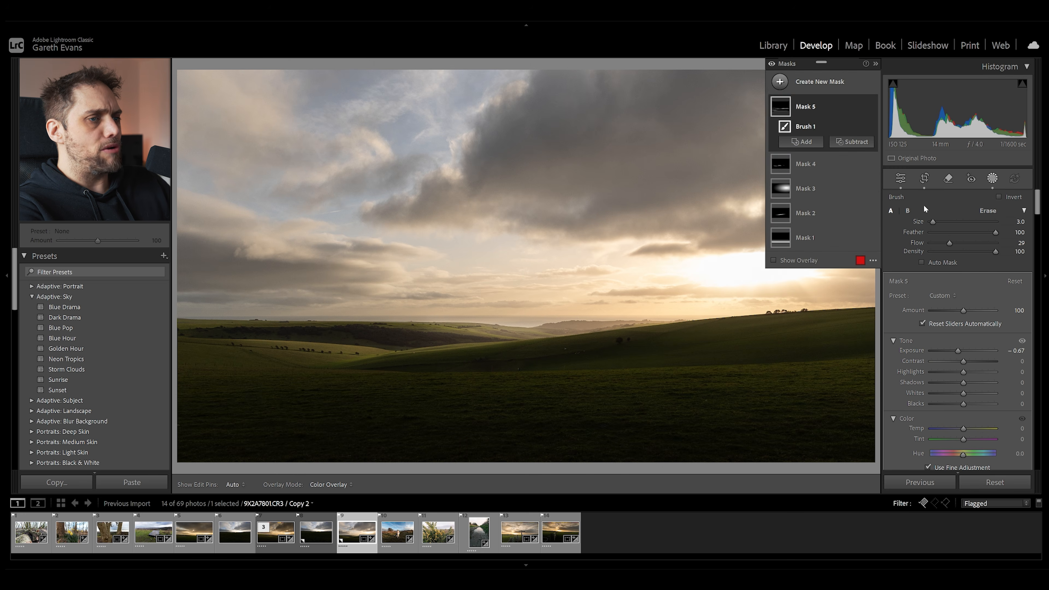
left_click(902, 178)
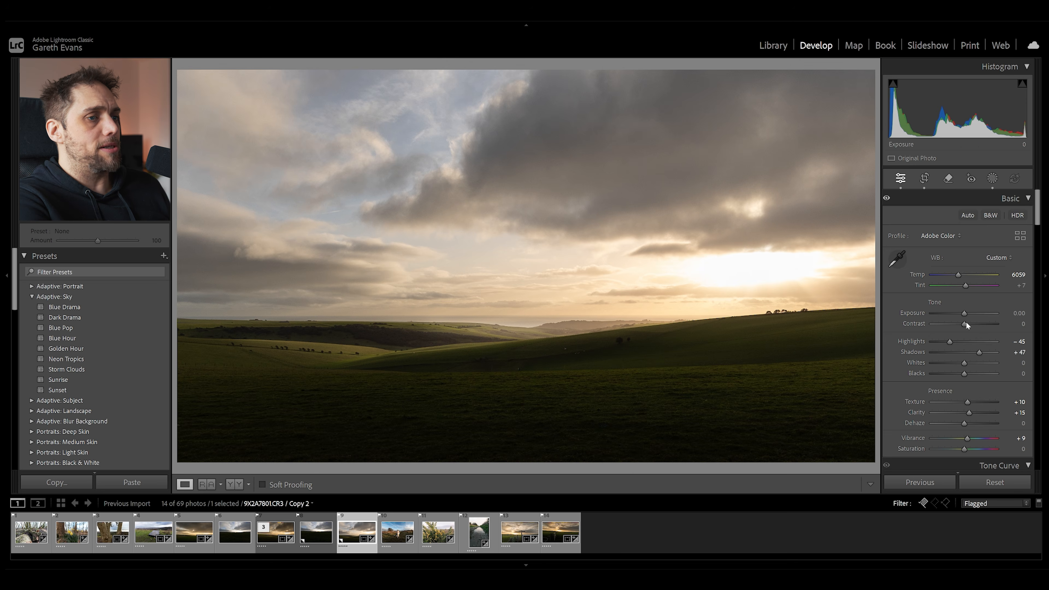
left_click_drag(966, 325, 971, 326)
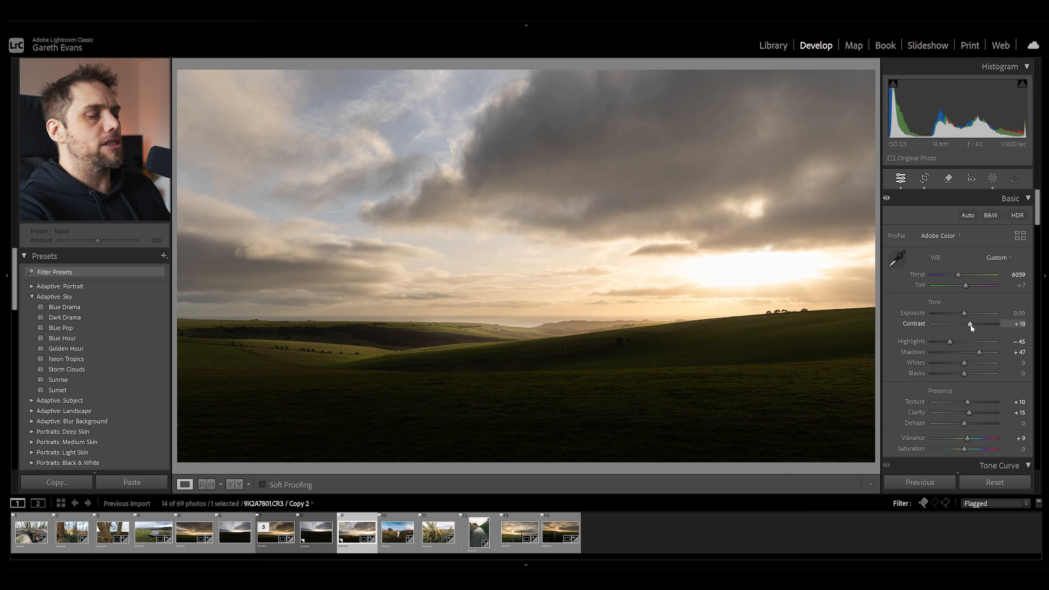
Apply the Adaptive: Sky preset Sunrise at amount 60 and open the sky mask it adds
mouse_move(36, 355)
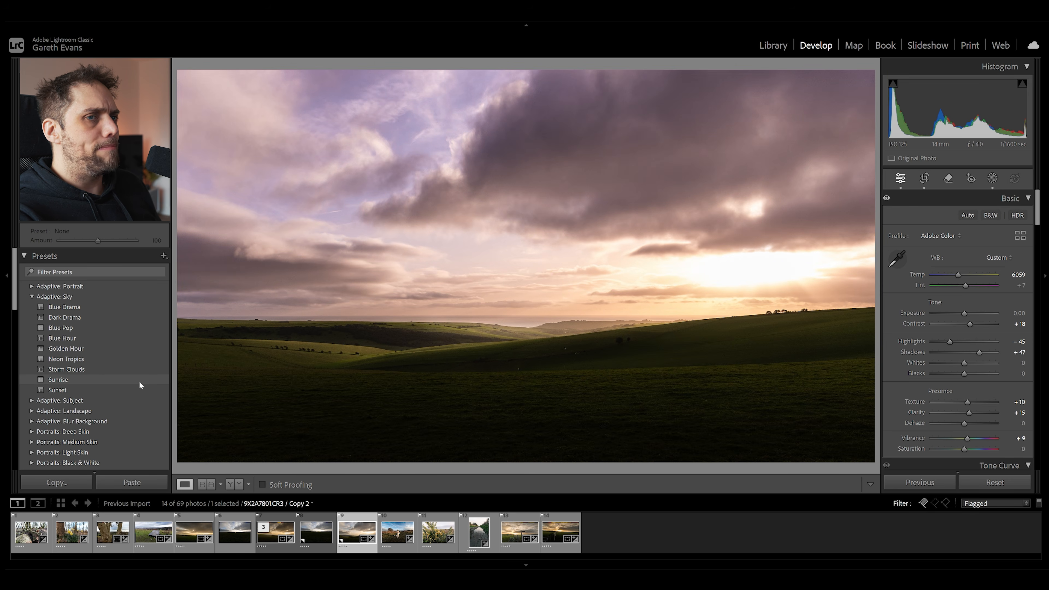
left_click(139, 384)
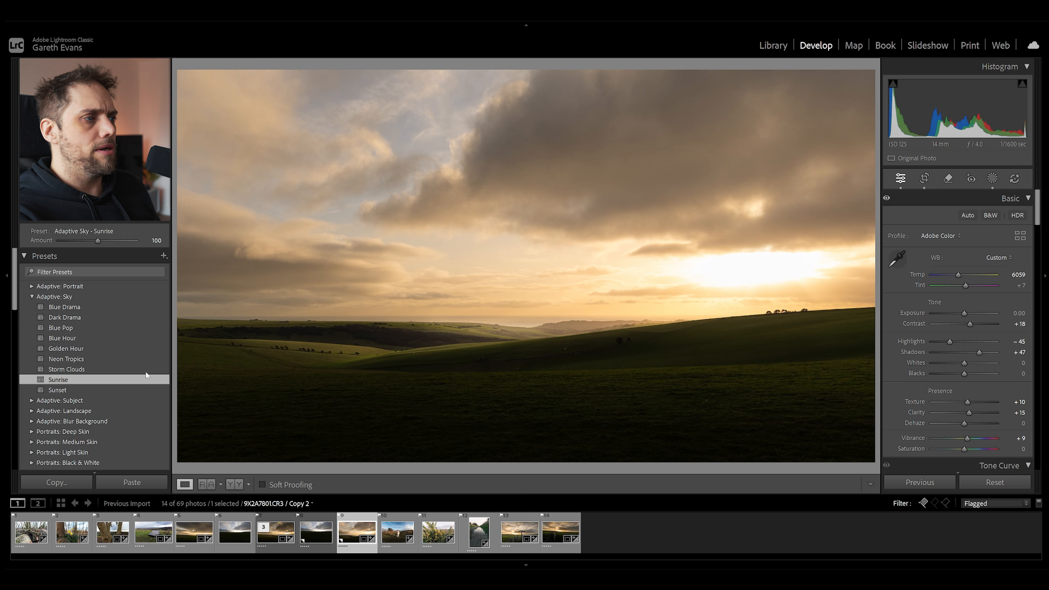
left_click_drag(98, 241, 82, 245)
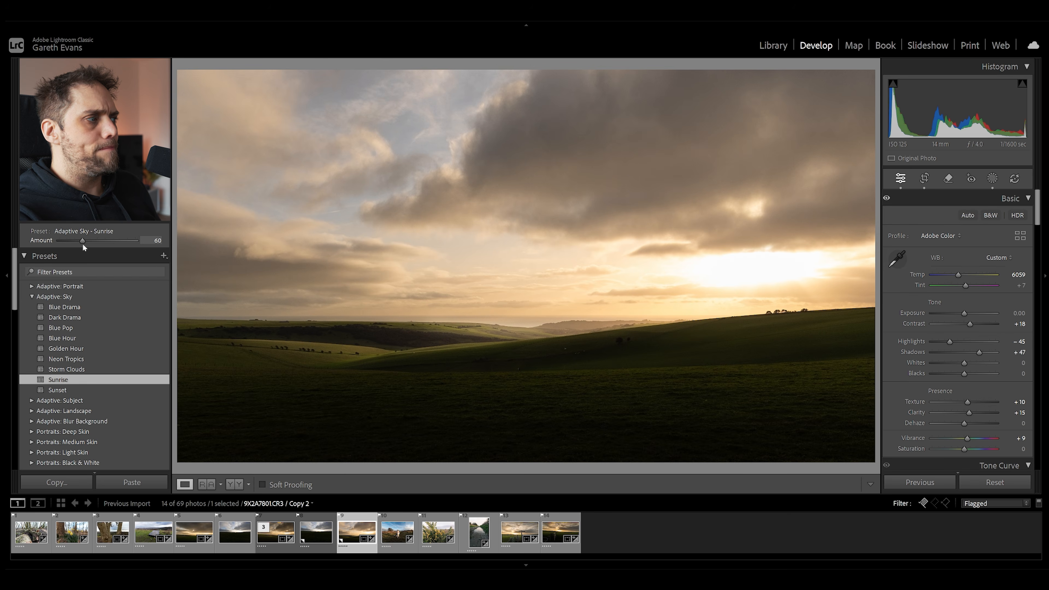
left_click(996, 181)
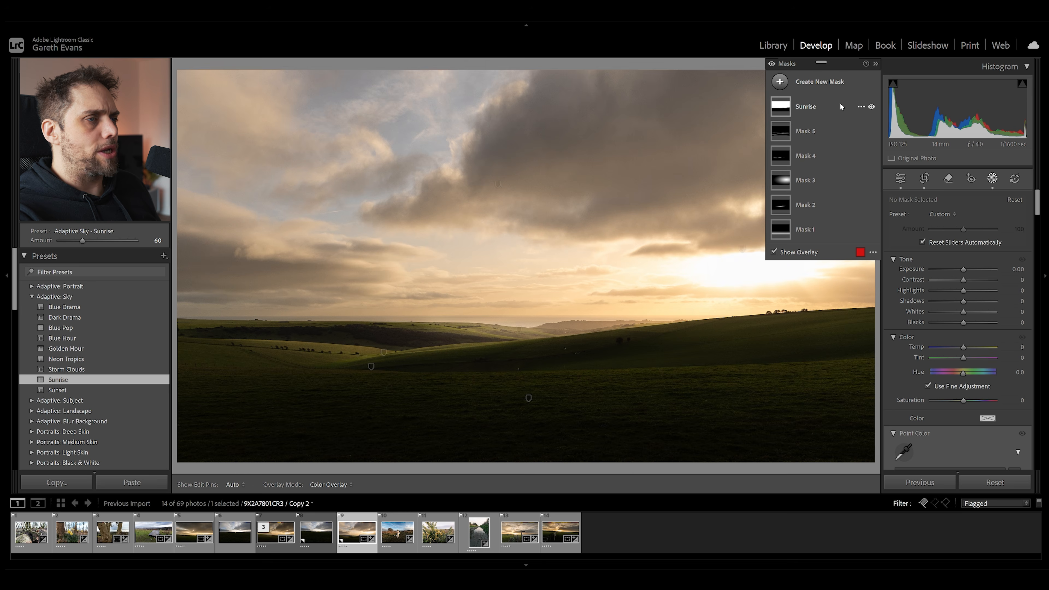
left_click(794, 104)
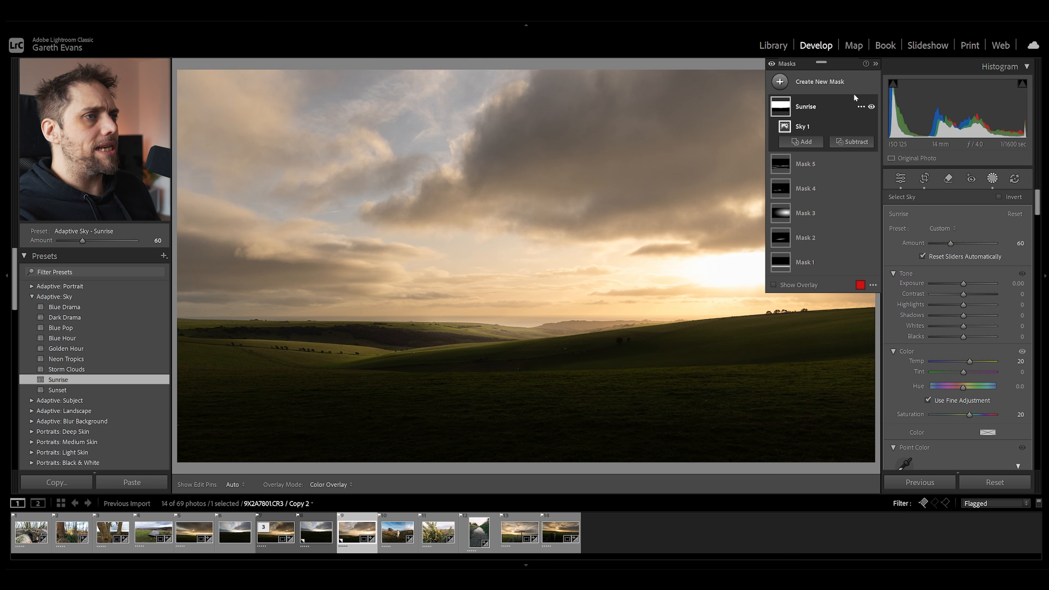
Add a slightly tilted linear gradient mask fading down from the upper sky and set its exposure to -0.77
left_click(845, 84)
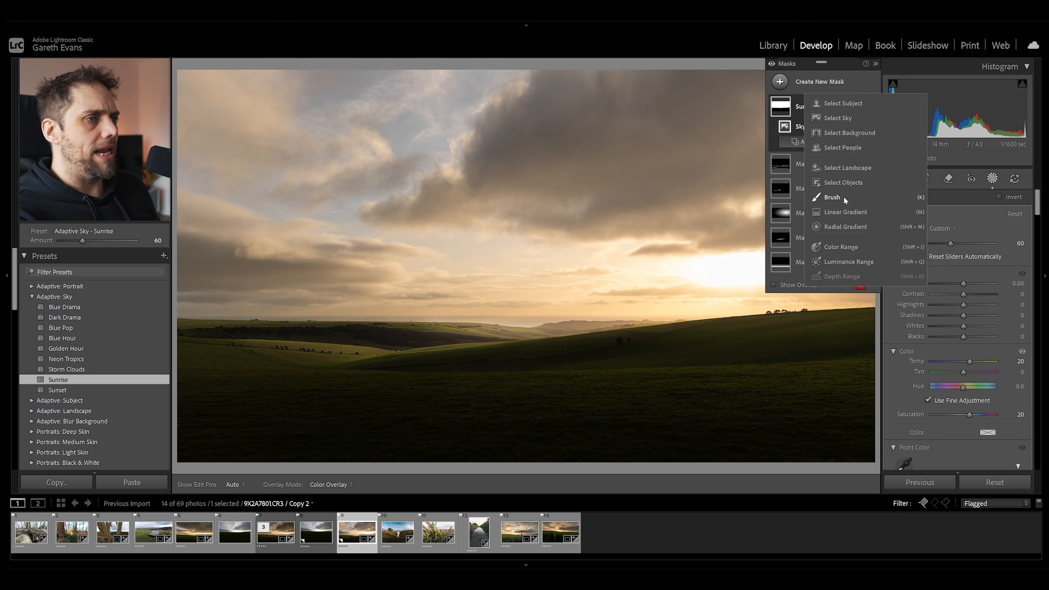
left_click(858, 209)
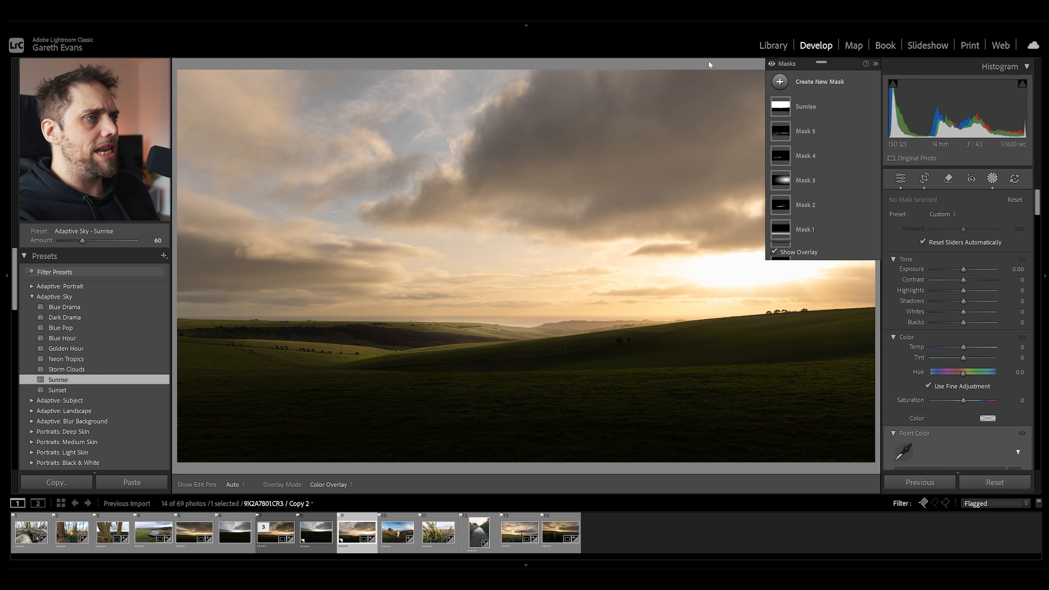
left_click_drag(705, 61, 673, 312)
left_click_drag(688, 180, 680, 137)
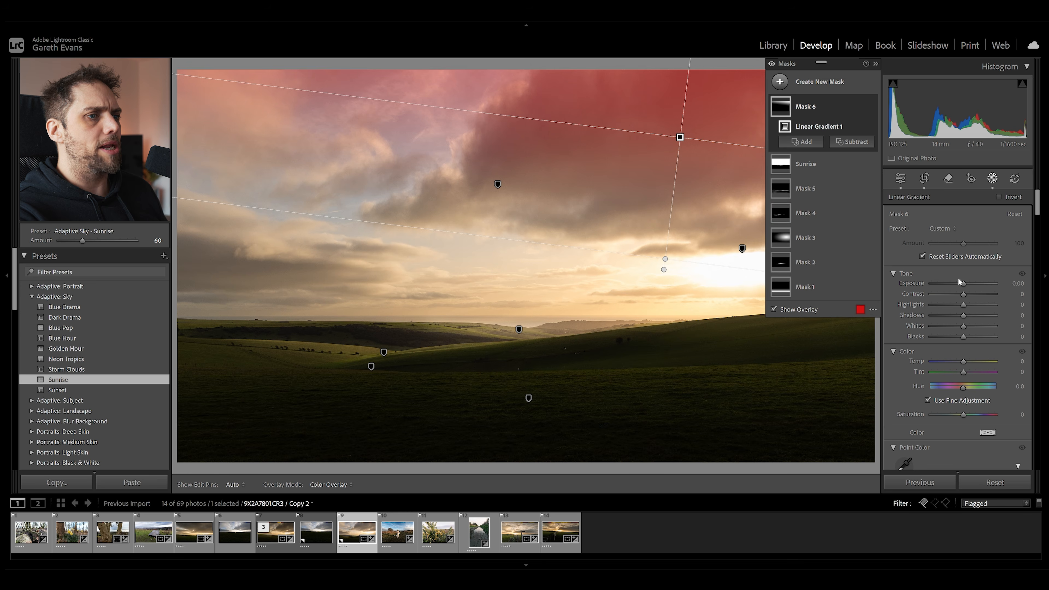
left_click_drag(965, 283, 959, 284)
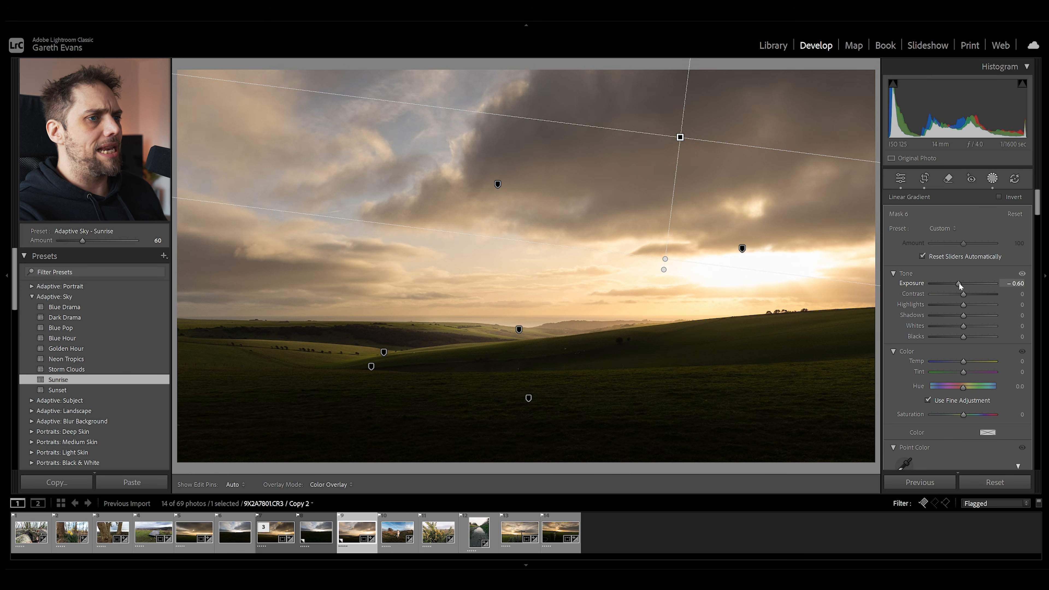
left_click_drag(959, 283, 958, 283)
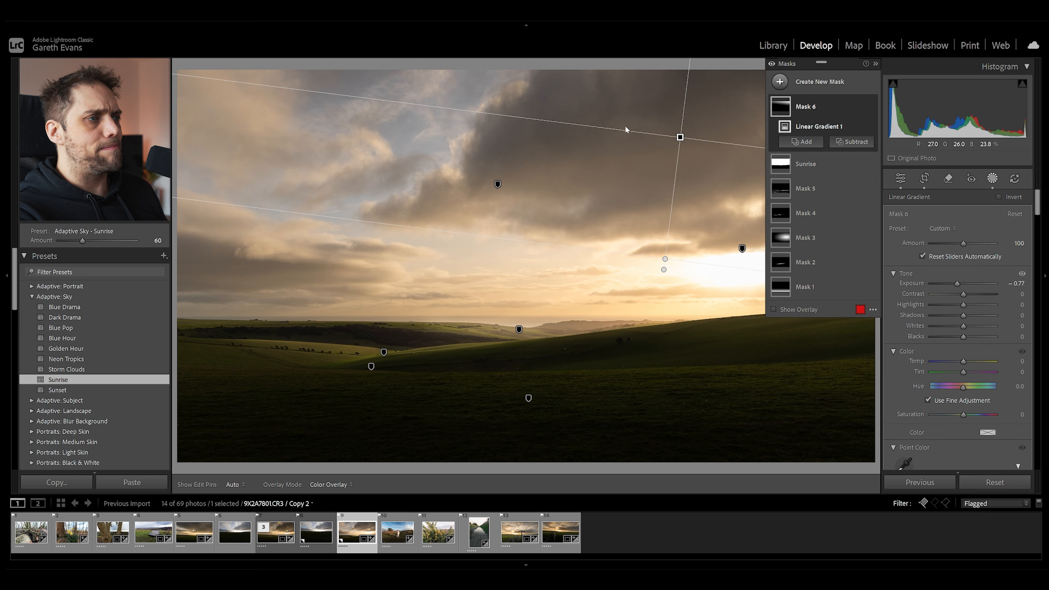
Leave masking and compare the edited sky and land with the unedited photo
left_click(902, 178)
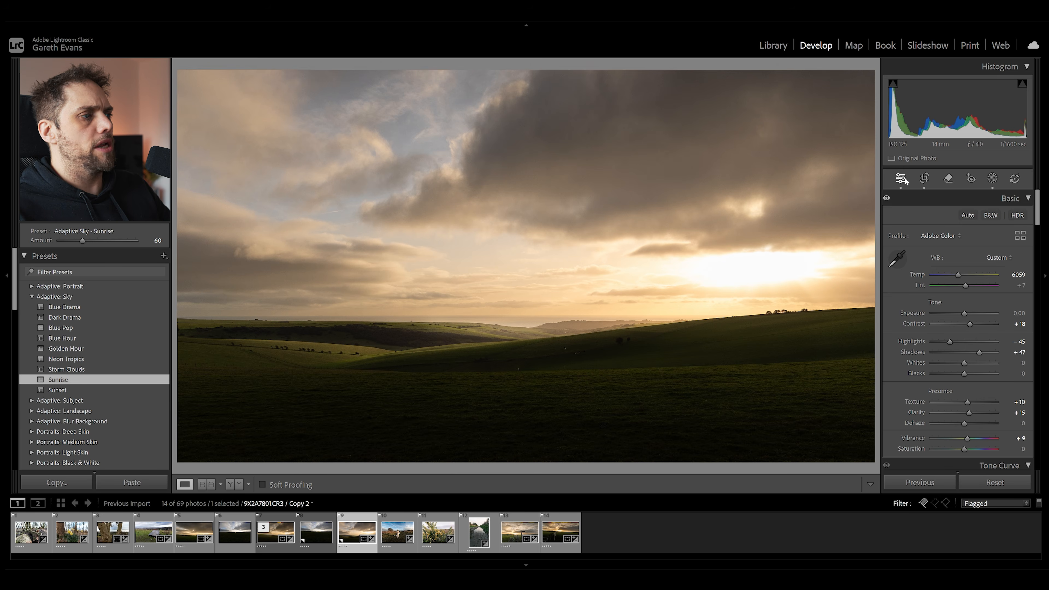
key("backslash")
key("backslash")
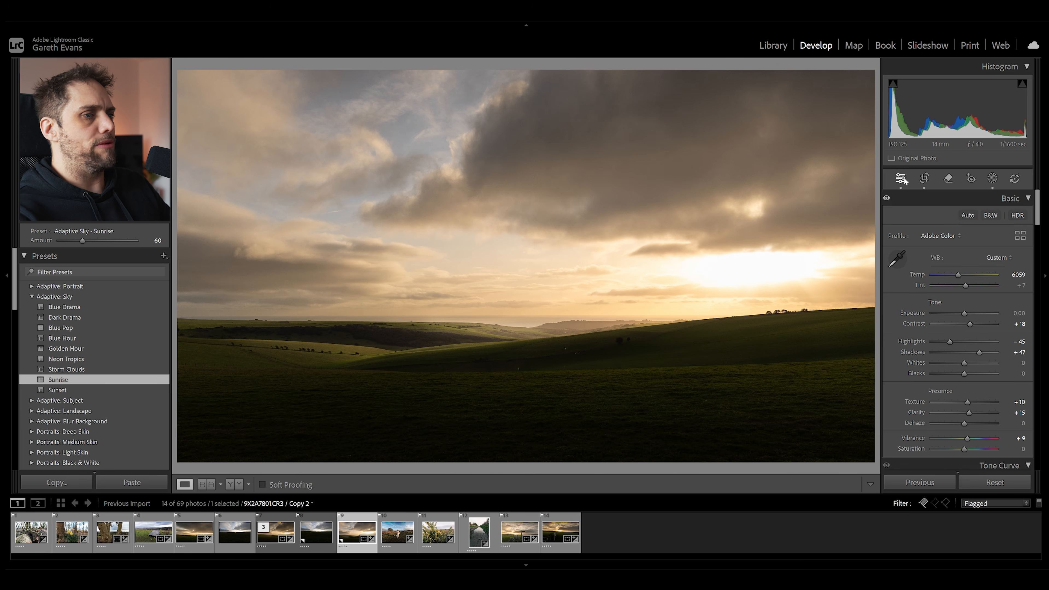
In the Color Mixer, set hue to orange -16 and yellow -7, shift green towards yellow, and set saturation to yellow -6 and green -18
scroll(903, 301, "down", 10)
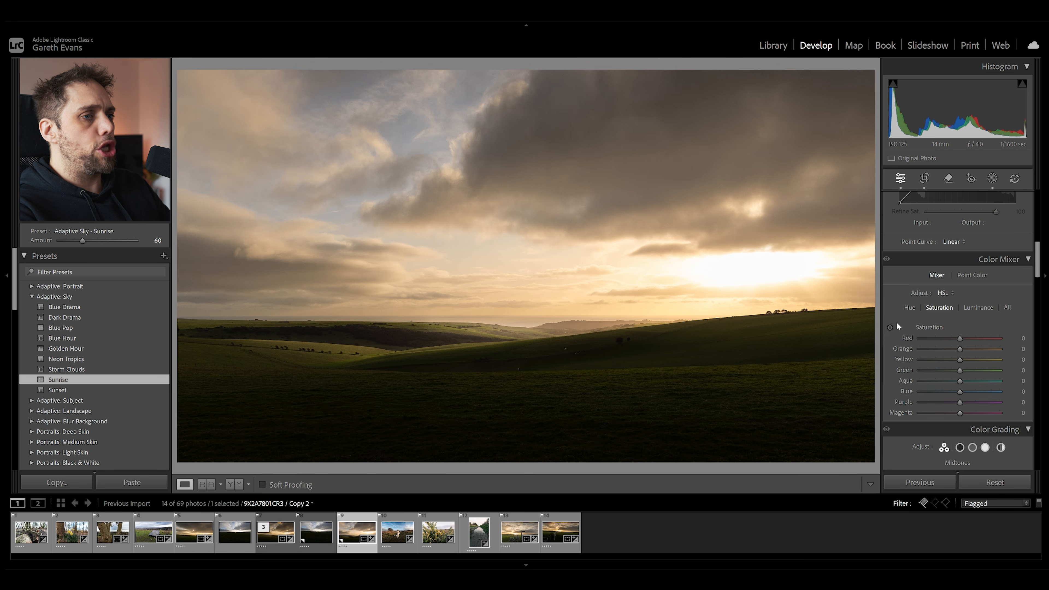
left_click(910, 305)
left_click_drag(961, 347, 954, 346)
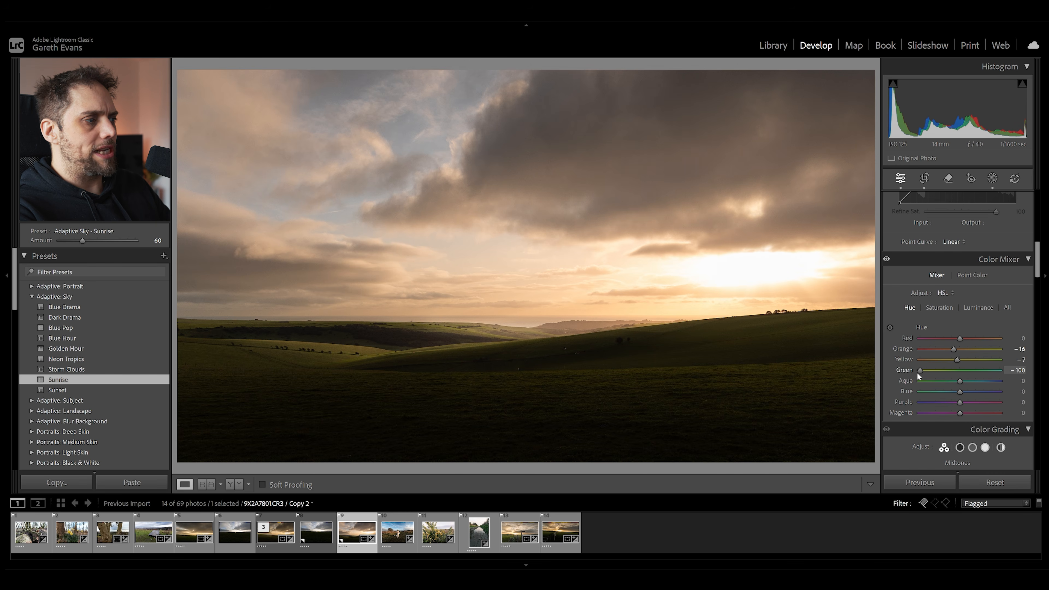
left_click_drag(918, 372, 939, 375)
left_click(943, 308)
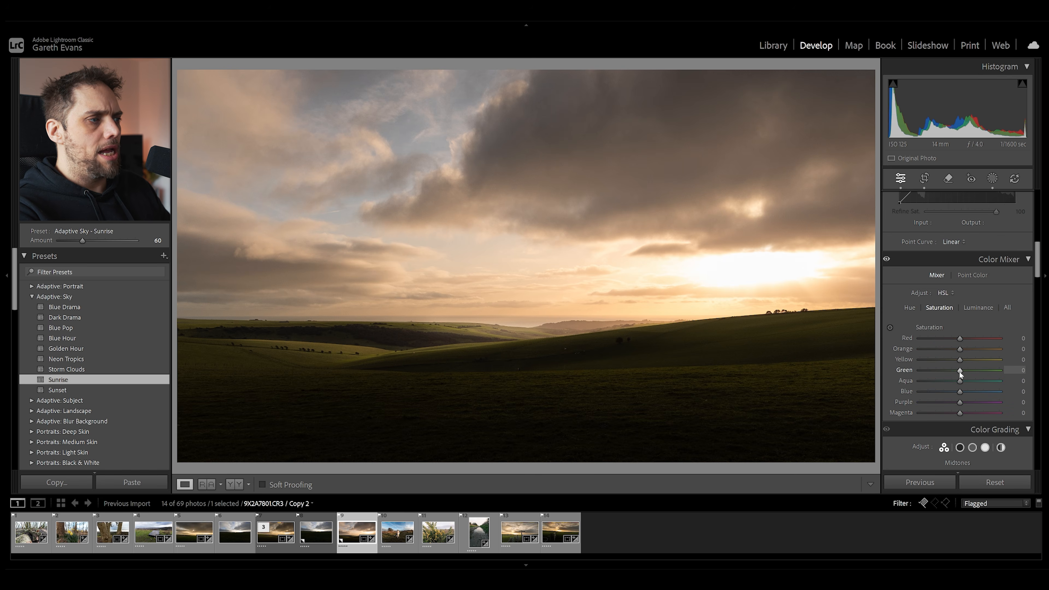
left_click_drag(952, 370, 958, 360)
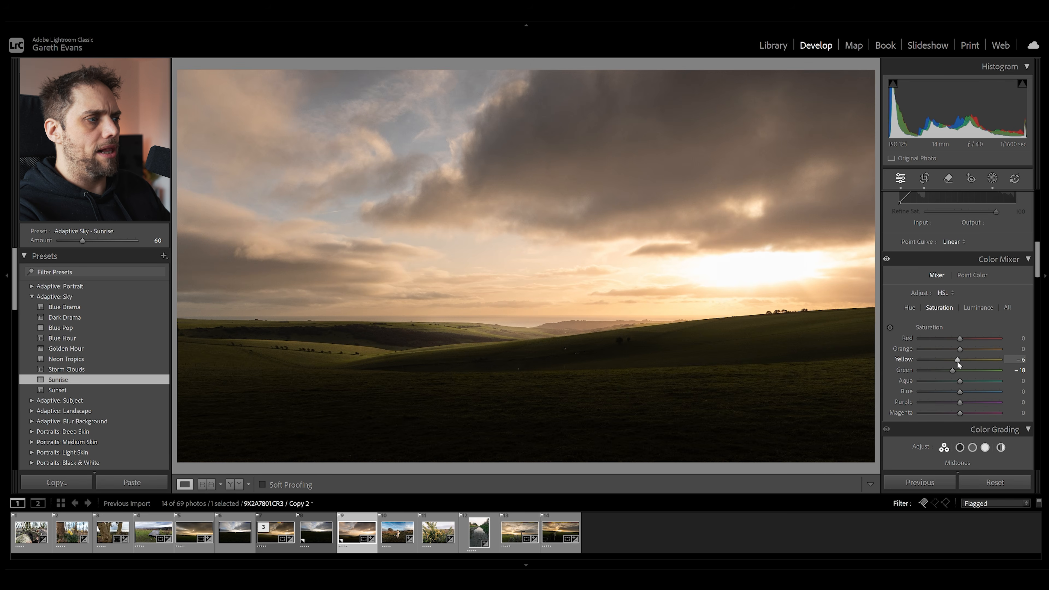
Shape the point tone curve by lowering a shadow point to 76/61 and placing a midtone point at 130/122
scroll(897, 403, "down", 5)
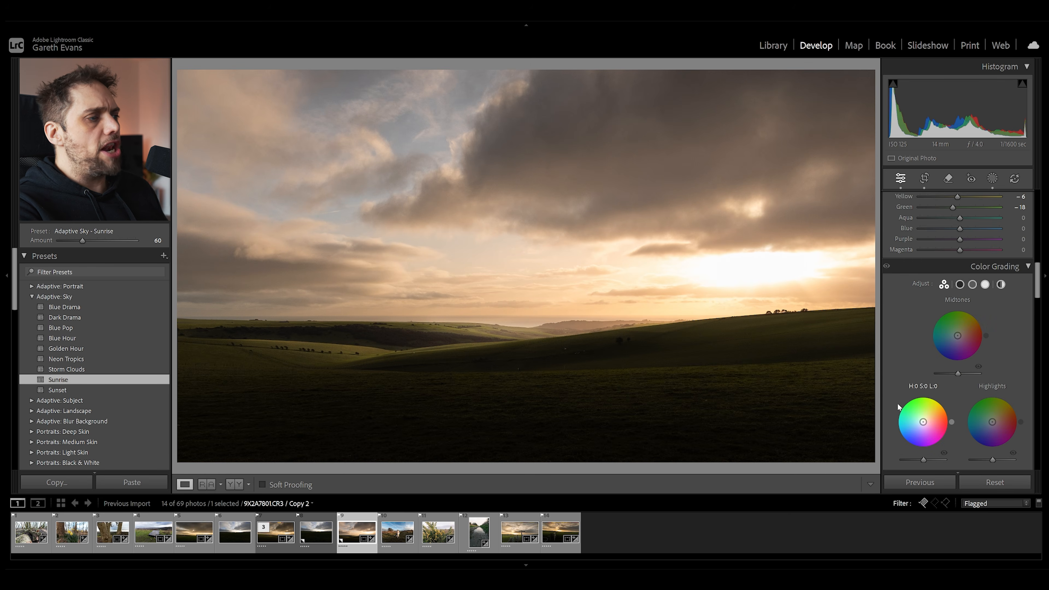
scroll(900, 385, "up", 10)
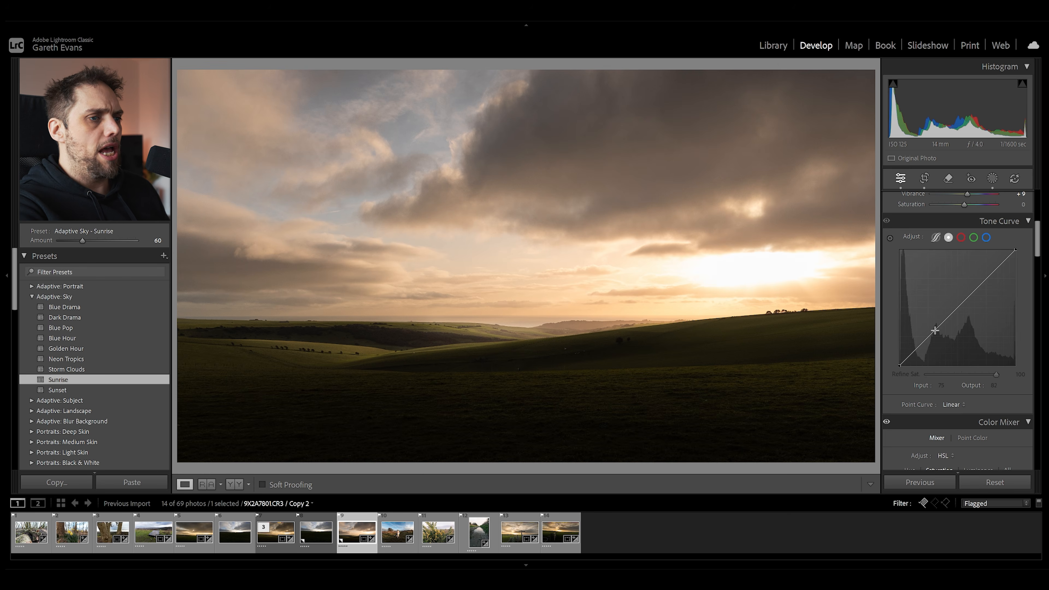
left_click(930, 329)
left_click_drag(932, 332, 934, 337)
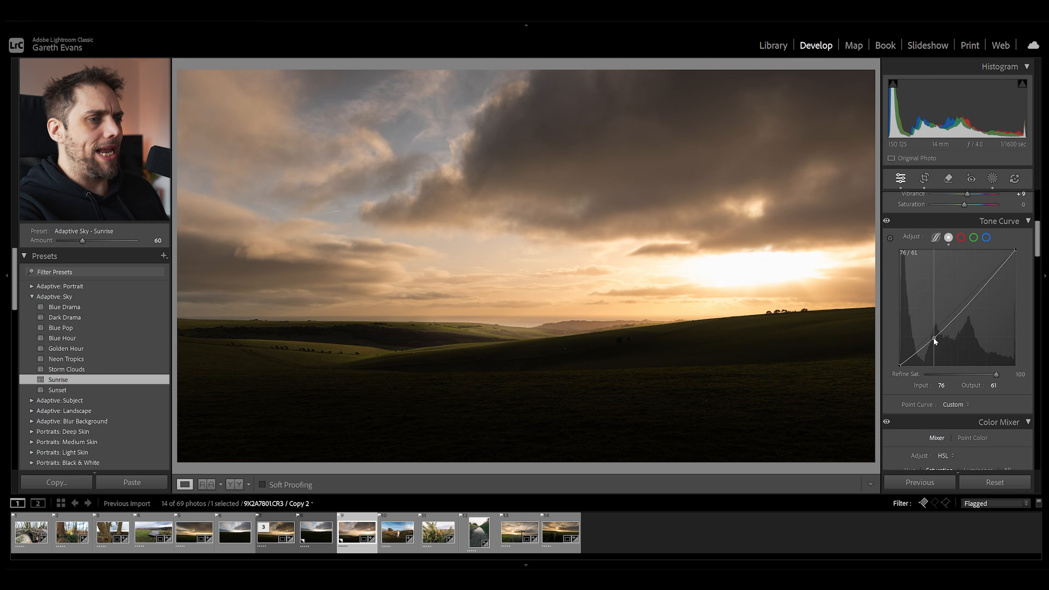
left_click(958, 314)
left_click_drag(959, 313, 959, 310)
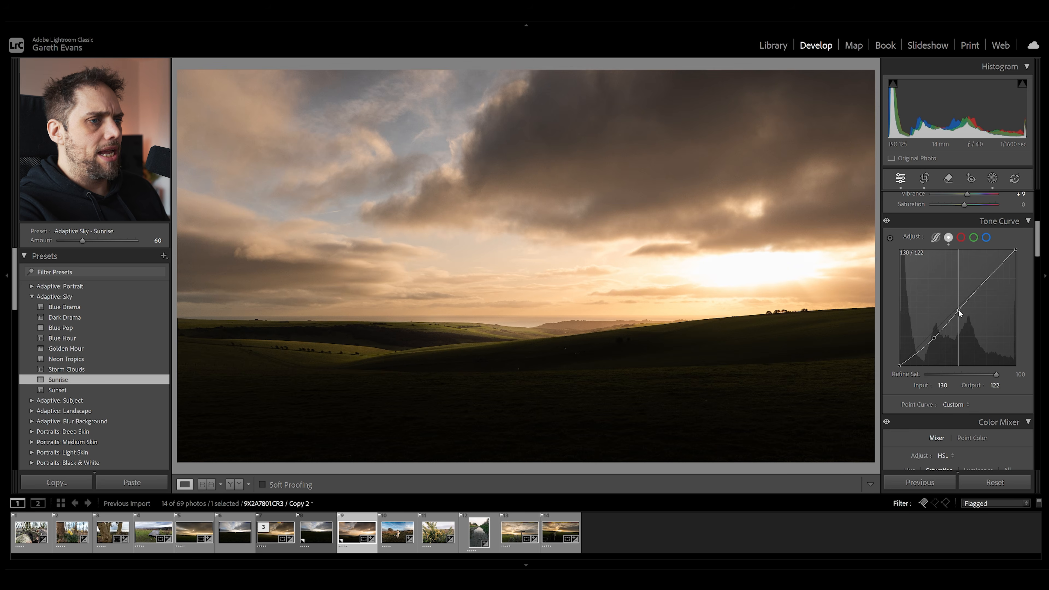
Refine the point tone curve by moving the shadow point to 79/69 and adding a highlight point at 190/184
left_click_drag(935, 337, 936, 334)
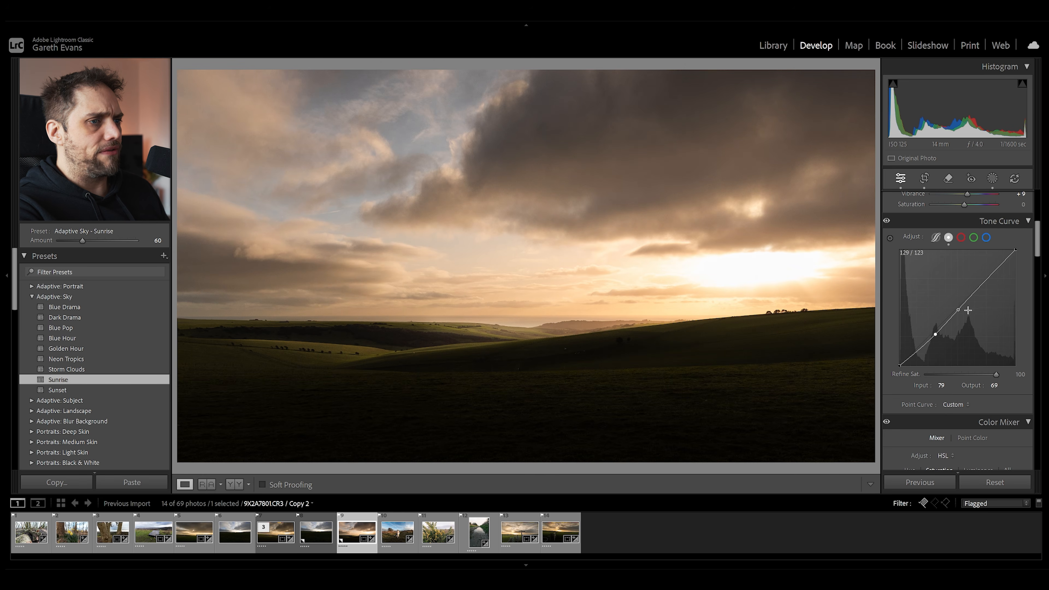
left_click_drag(983, 285, 986, 281)
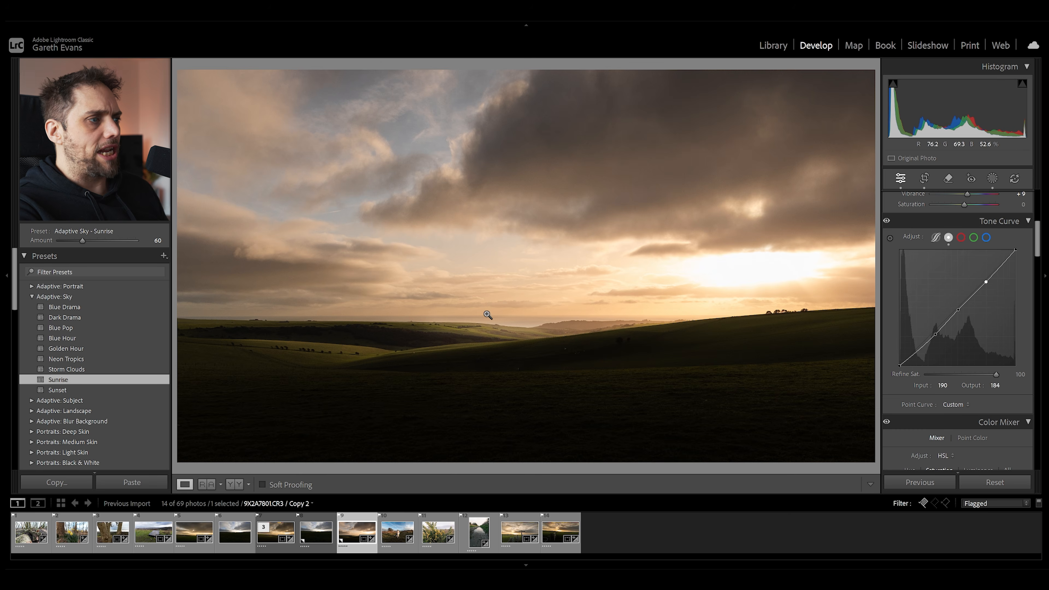
Reopen the radial gradient mask around the bright sun area, Mask 3, and set its Dehaze to -16
left_click(993, 178)
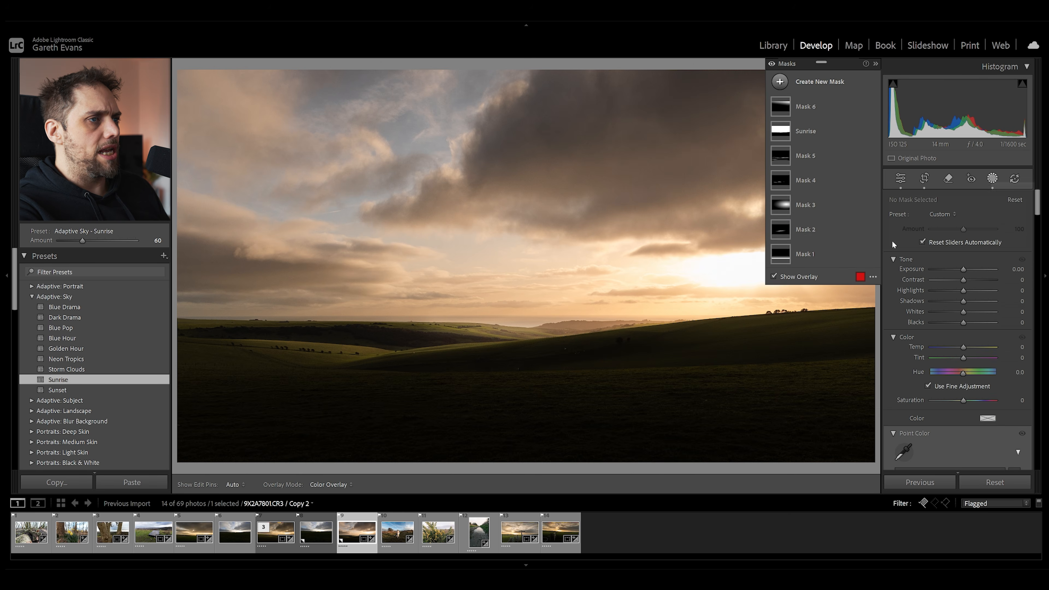
left_click(811, 206)
scroll(899, 335, "down", 10)
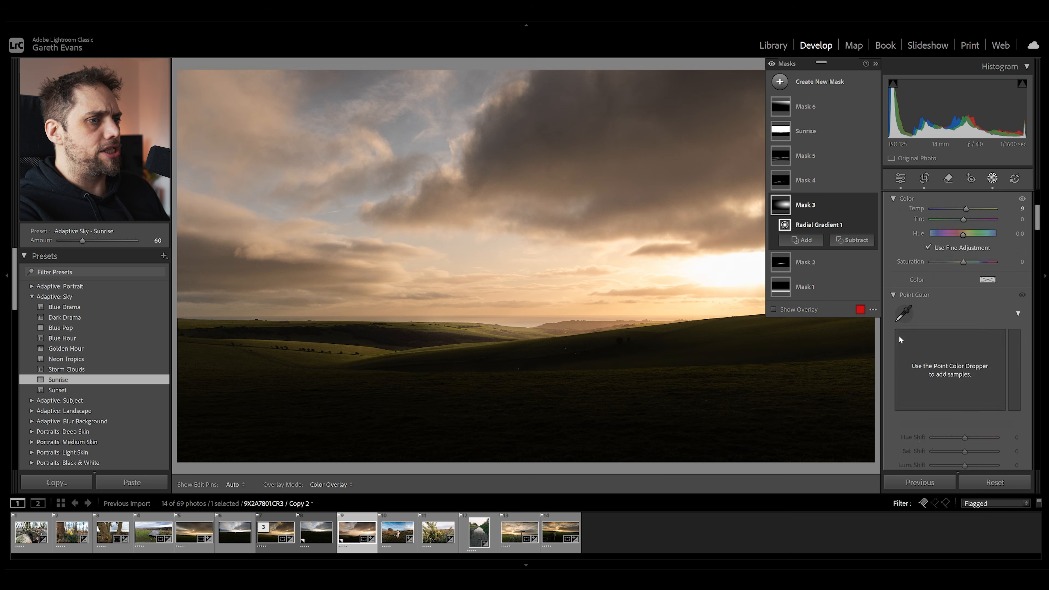
left_click_drag(961, 249, 958, 248)
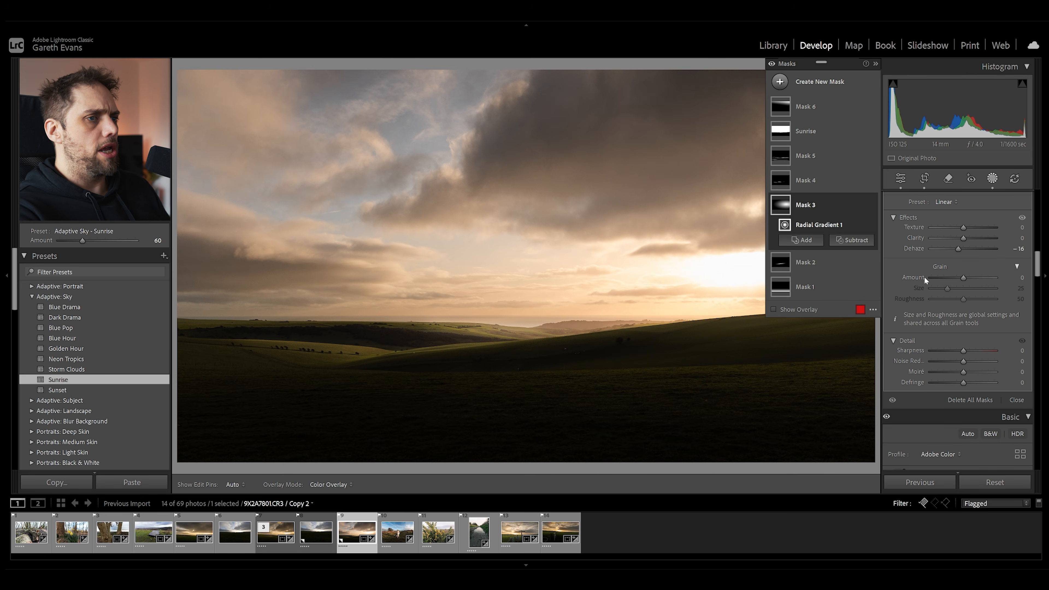
Leave masking and show the unedited version of the photo for comparison
left_click(901, 178)
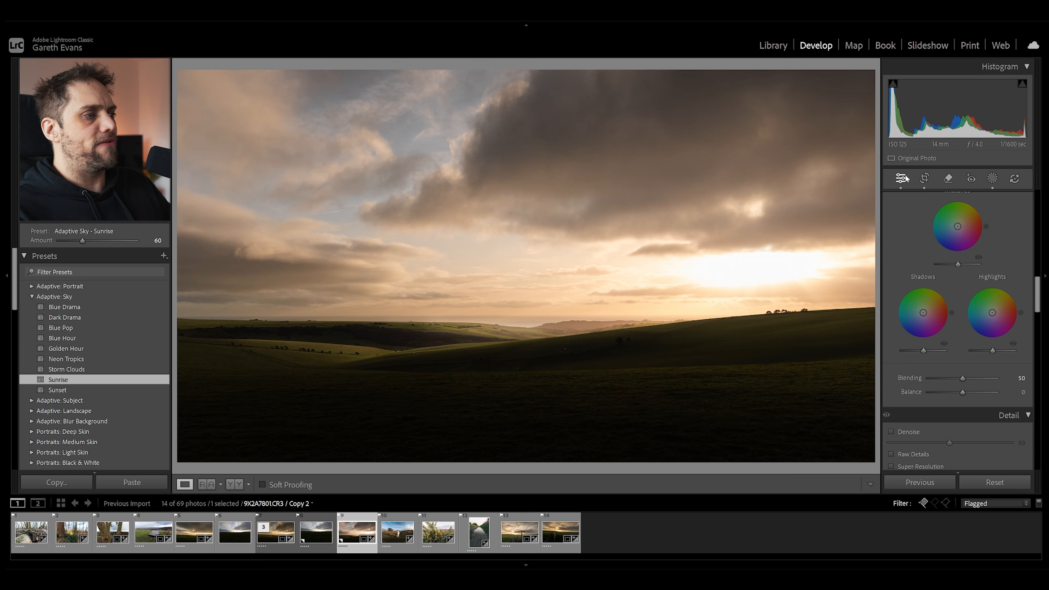
key("backslash")
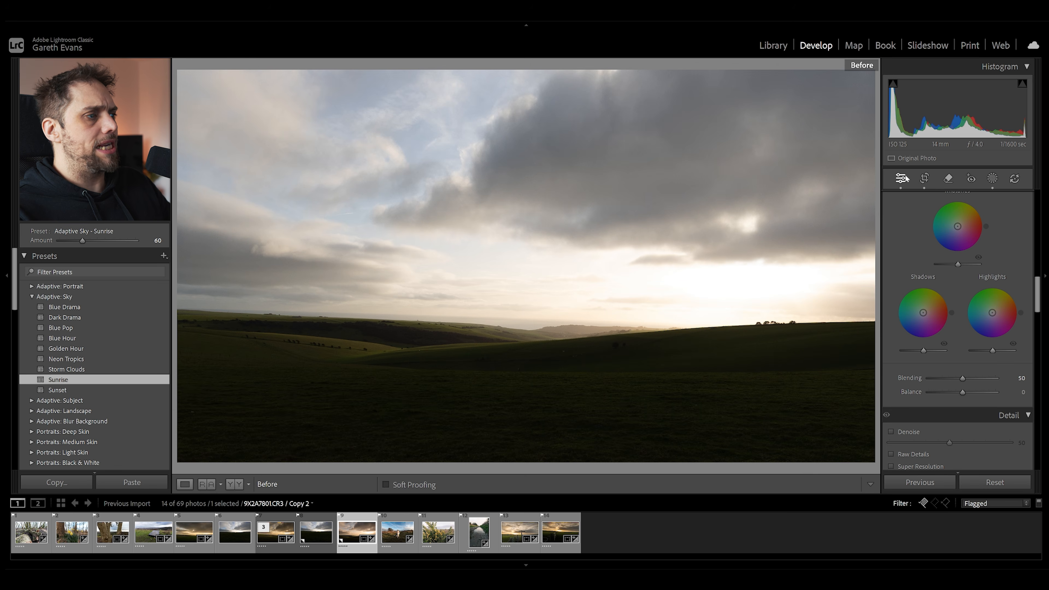